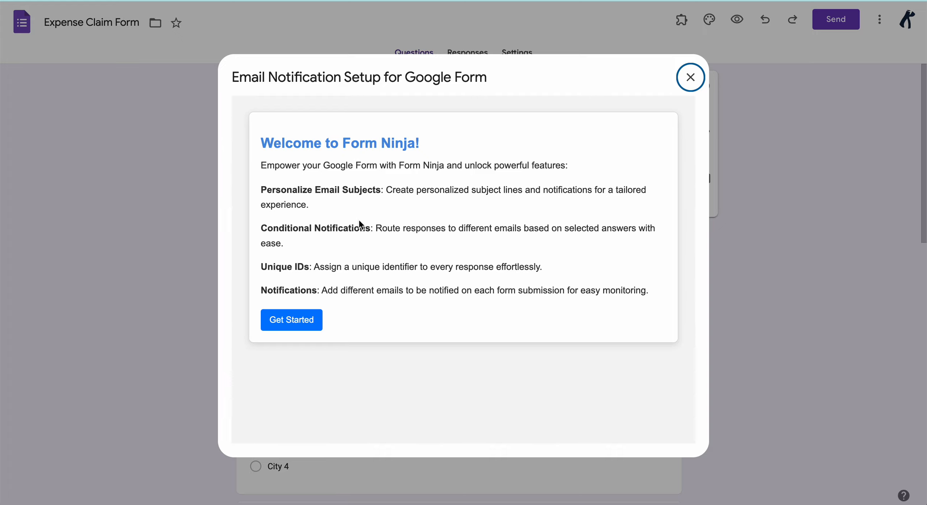
- Review Form Ninja's Conditional Notifications, Unique IDs and Notifications feature descriptions
left_click_drag(261, 228, 373, 227)
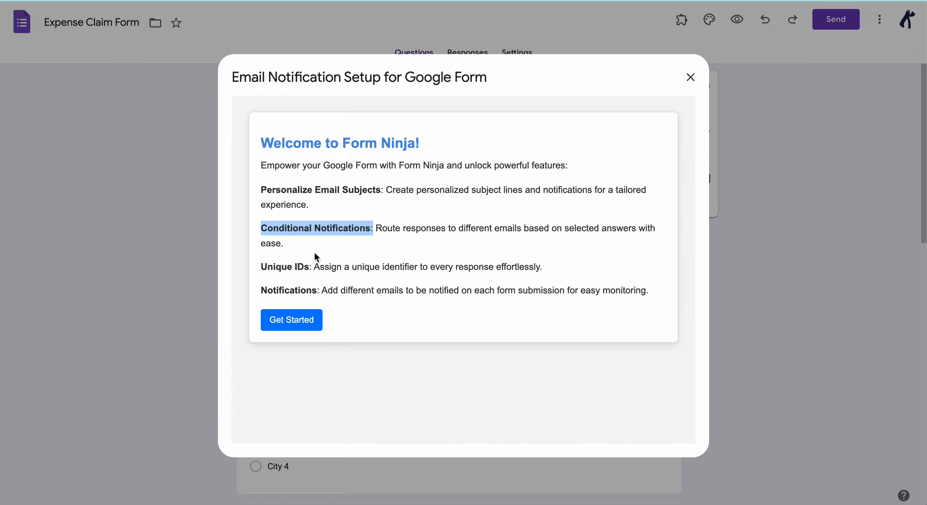
left_click_drag(262, 267, 309, 270)
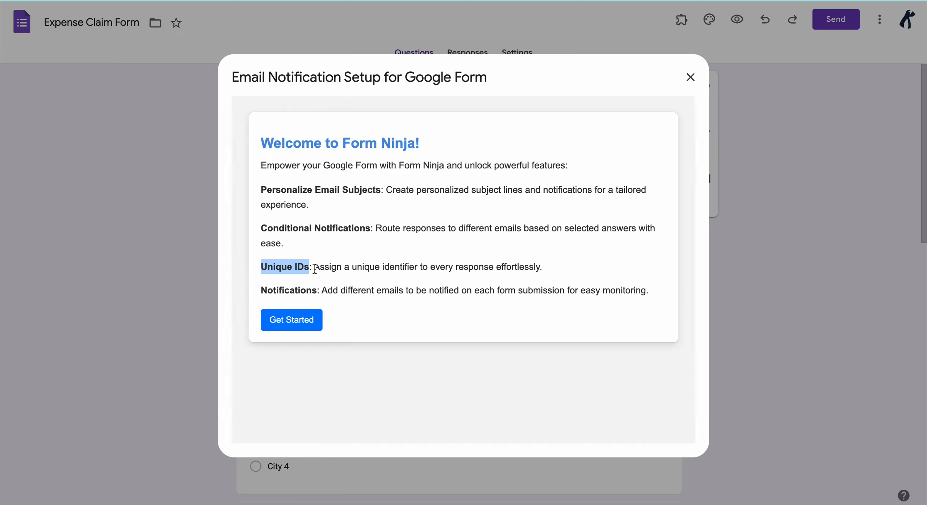
left_click_drag(261, 290, 555, 289)
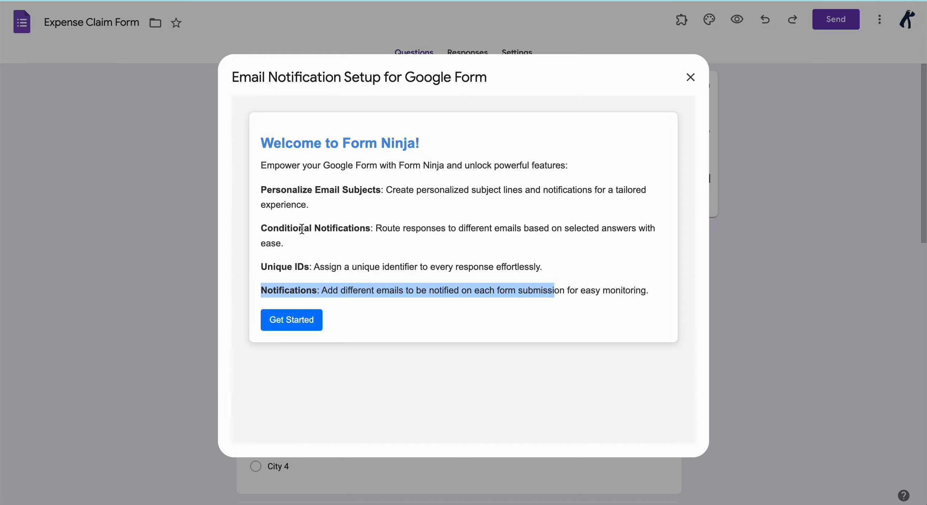
- Set two notification addresses, the pasted one plus a '+123' variant, and send respondents a copy
left_click(292, 320)
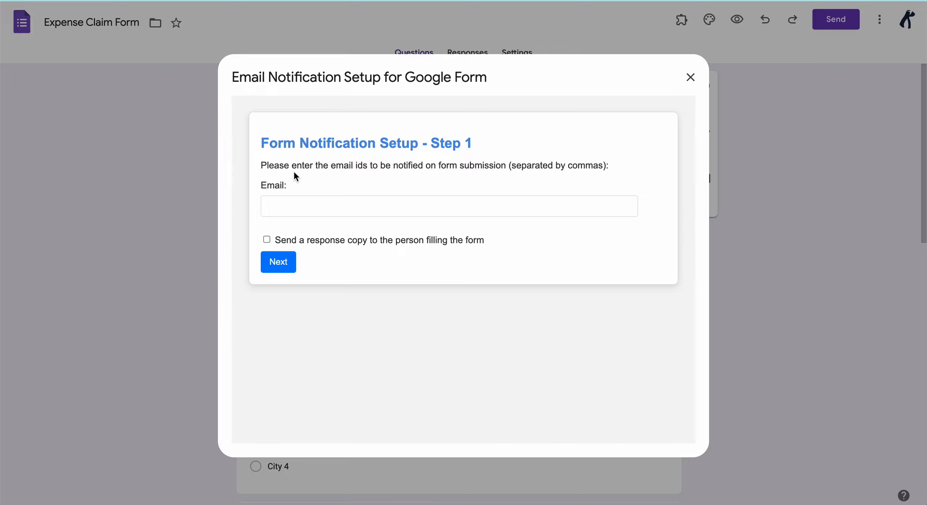
left_click(297, 210)
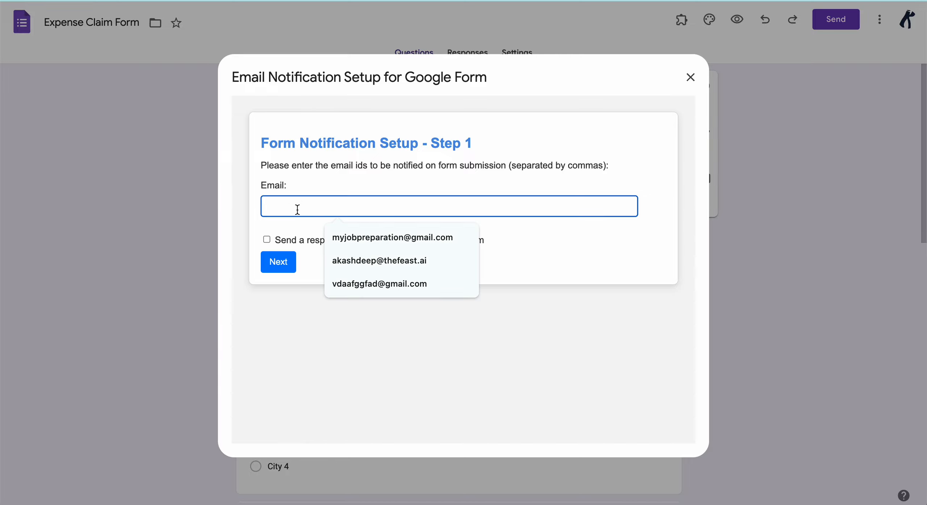
key("ctrl+v")
type(",")
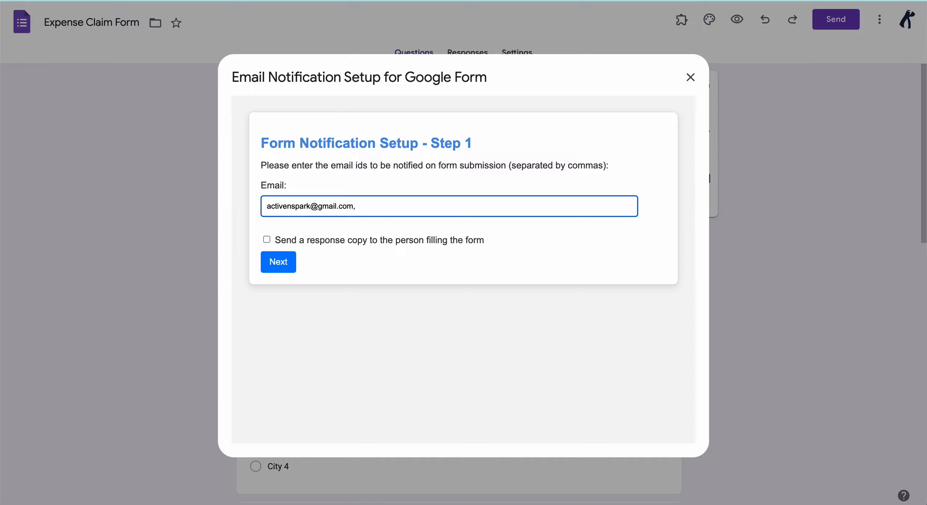
key("ctrl+v")
left_click(401, 210)
type("+123")
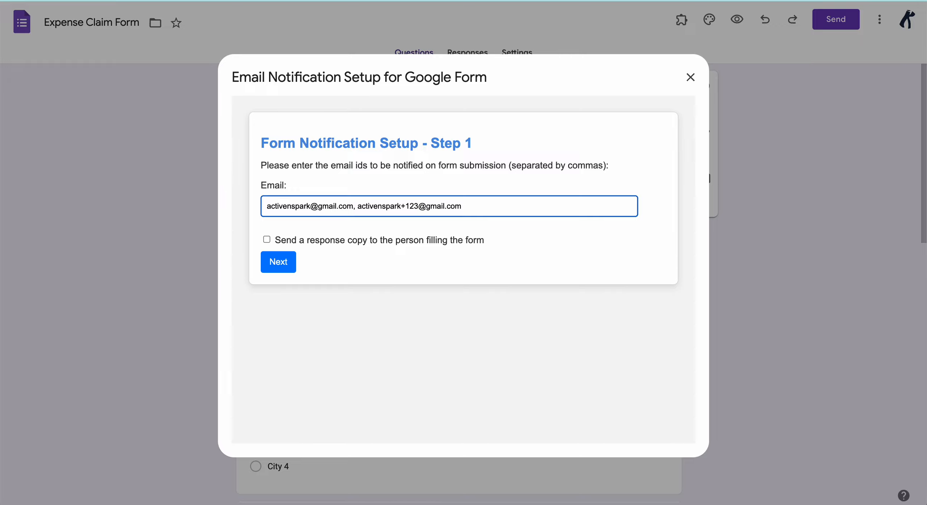
left_click(316, 227)
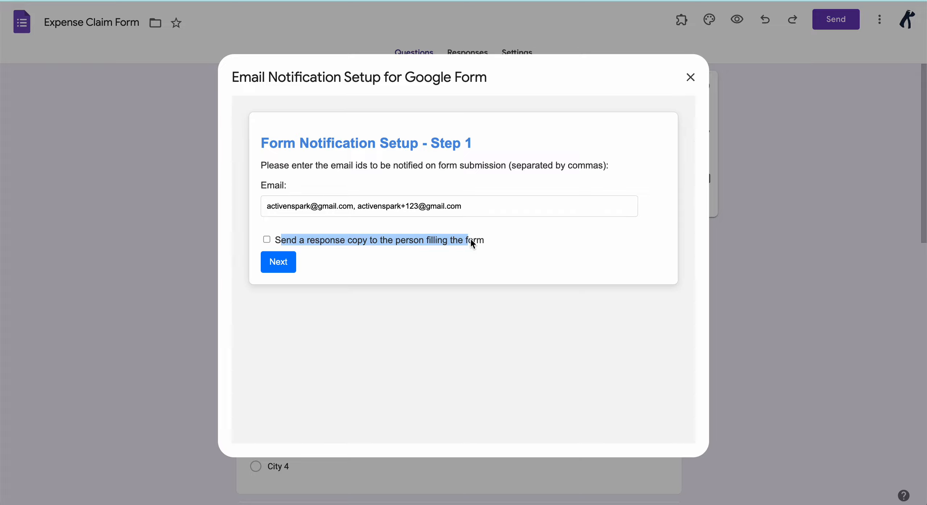
left_click(485, 239)
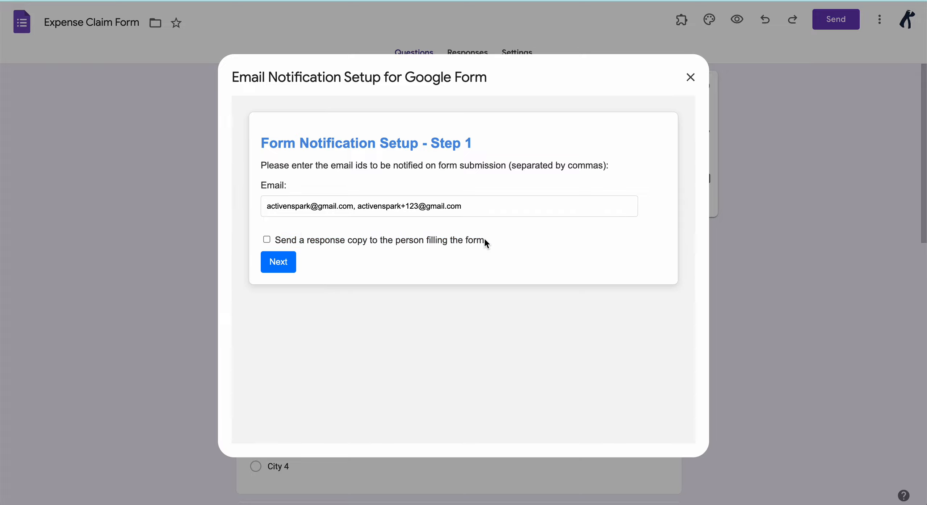
left_click(267, 239)
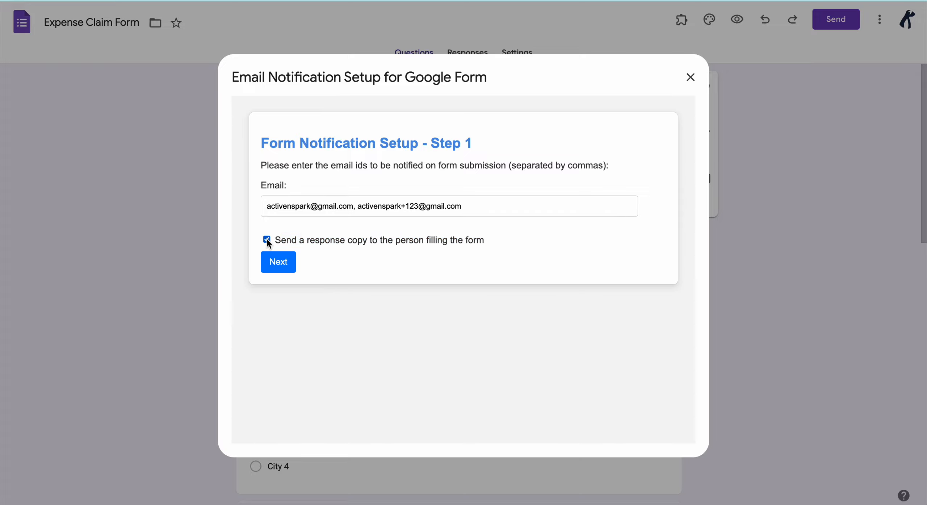
- On the subject step, pick Expense Header as placeholder Question 1 and Location as Question 2
left_click(278, 263)
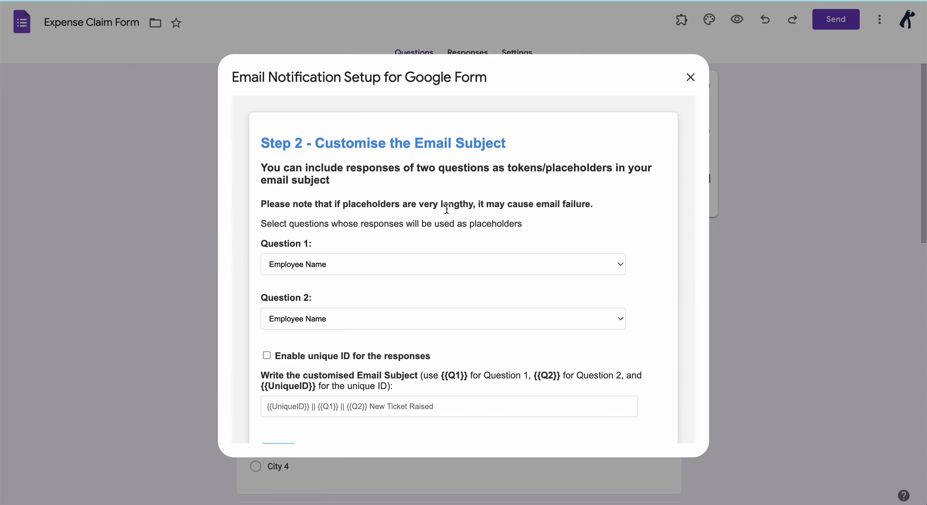
scroll(446, 208, "down", 1)
scroll(447, 209, "up", 1)
scroll(446, 208, "down", 1)
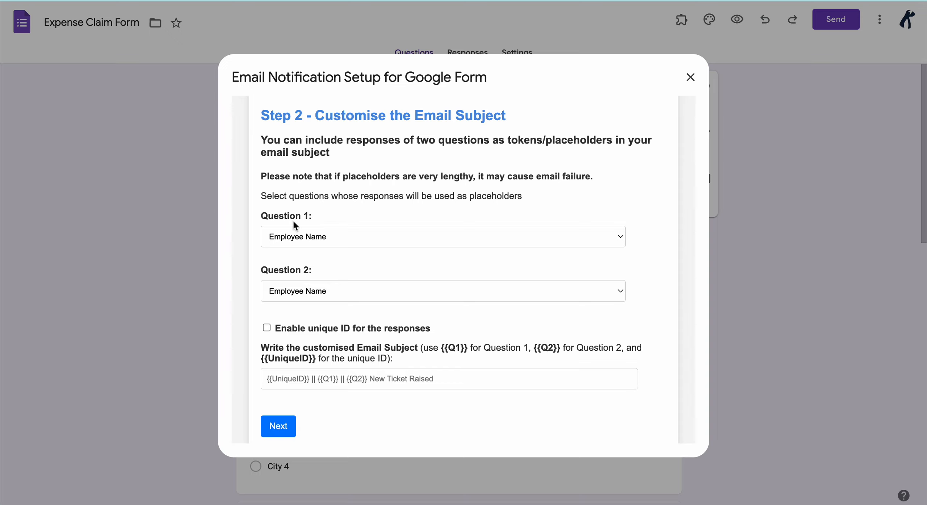
left_click(284, 237)
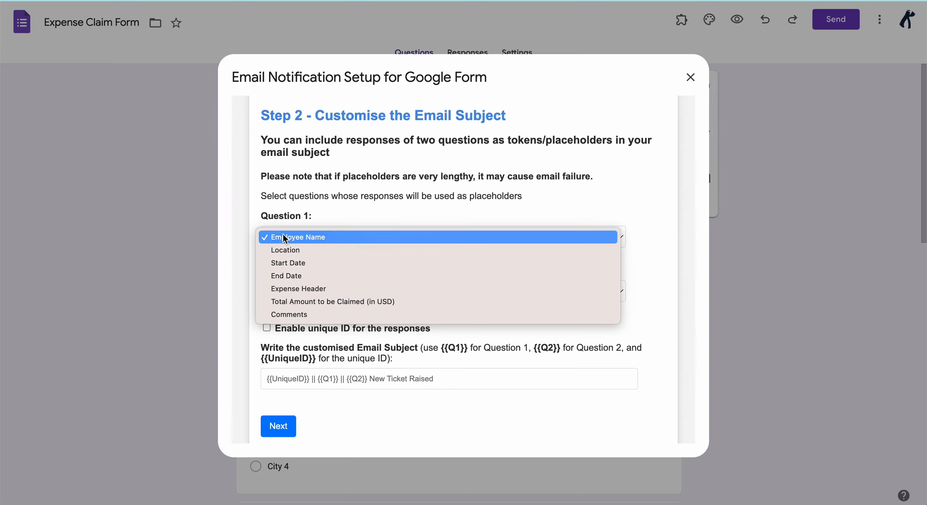
left_click(289, 288)
left_click(294, 286)
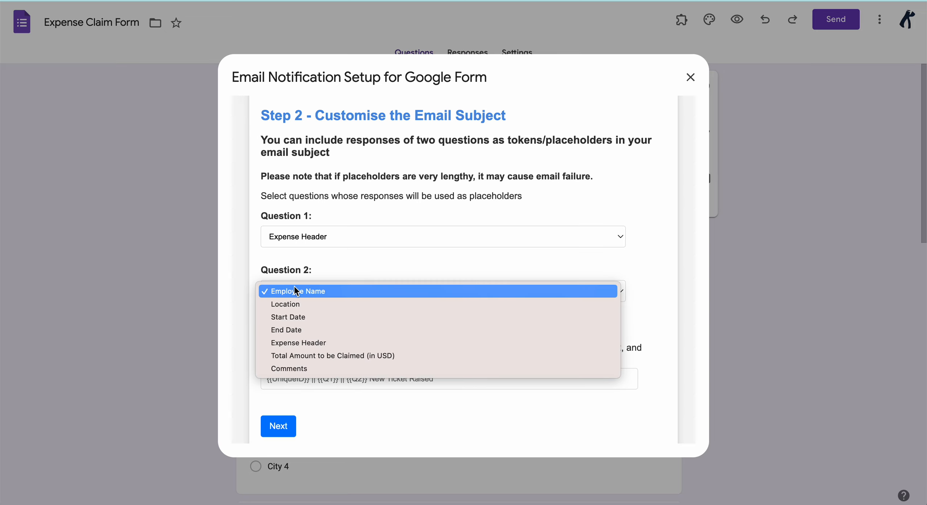
left_click(293, 304)
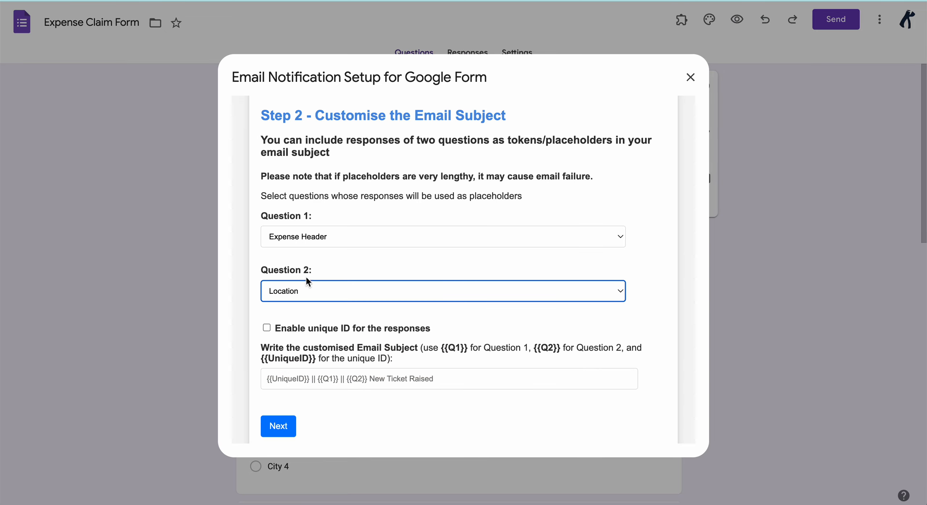
scroll(334, 259, "down", 2)
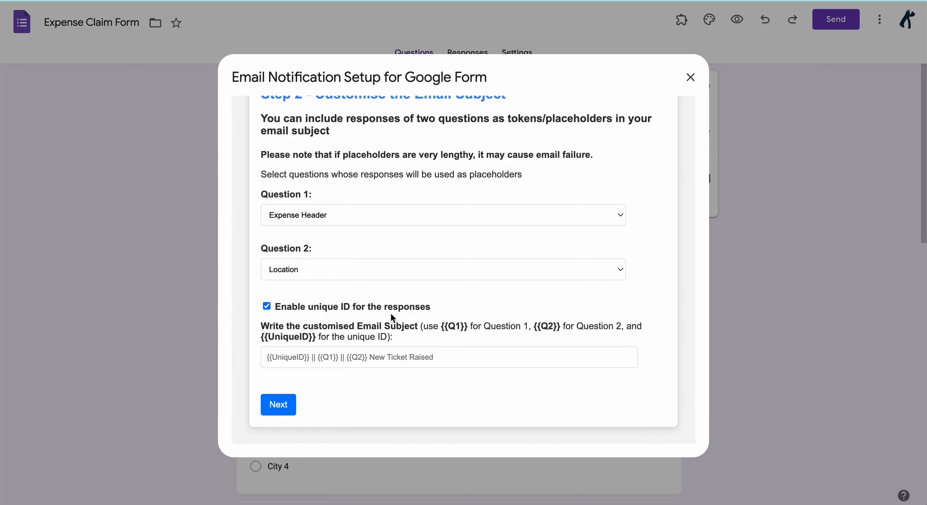
- Start the email subject with 'New Claim Received - {{UniqueID}} ||'
left_click(294, 356)
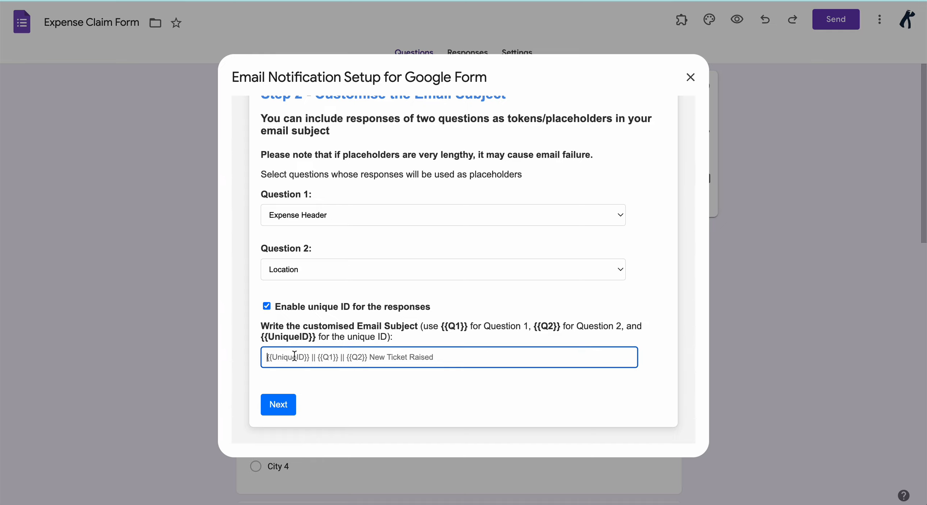
type("New ")
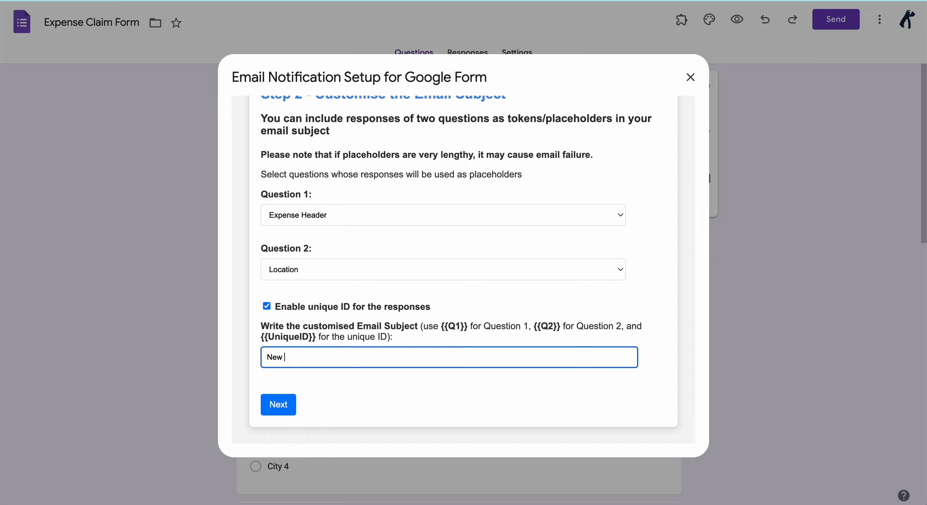
type("Claim Received -")
left_click_drag(316, 339, 306, 340)
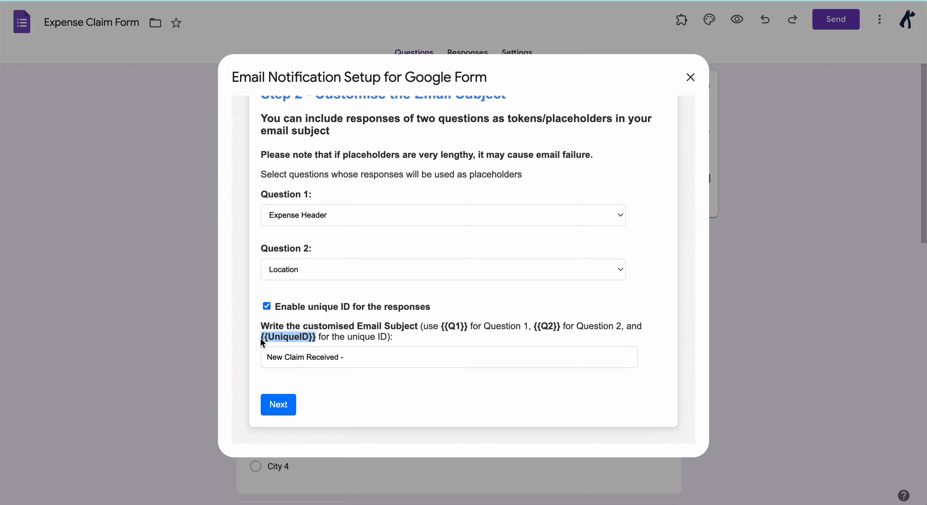
left_click(355, 358)
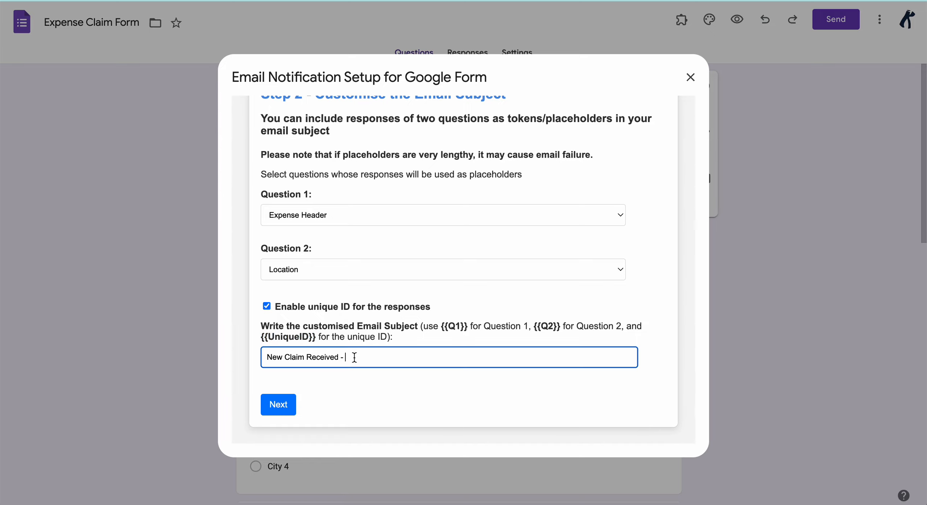
type("{{UniqueID}}")
type("||")
- Append the {{Q1}} || {{Q2}} tokens to complete the subject and continue to Step 3
left_click_drag(468, 325, 460, 325)
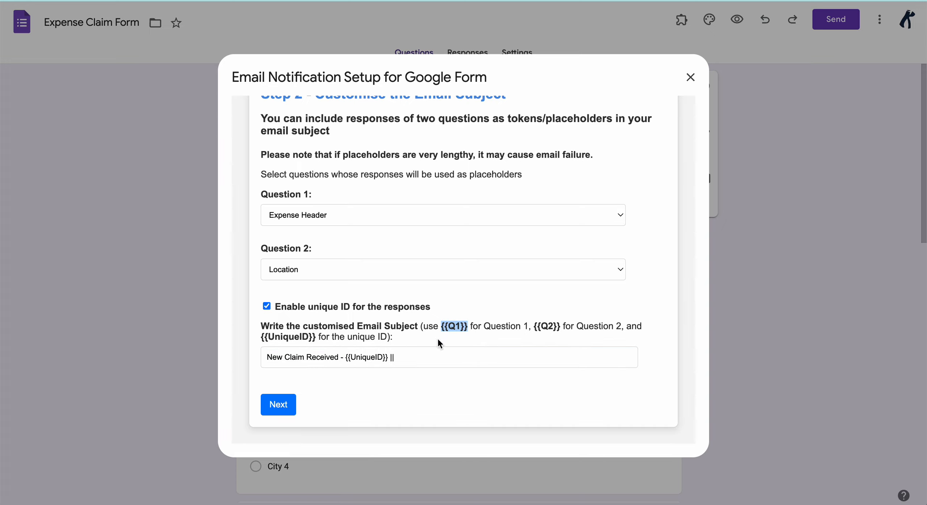
left_click(436, 357)
type("{{Q1}}")
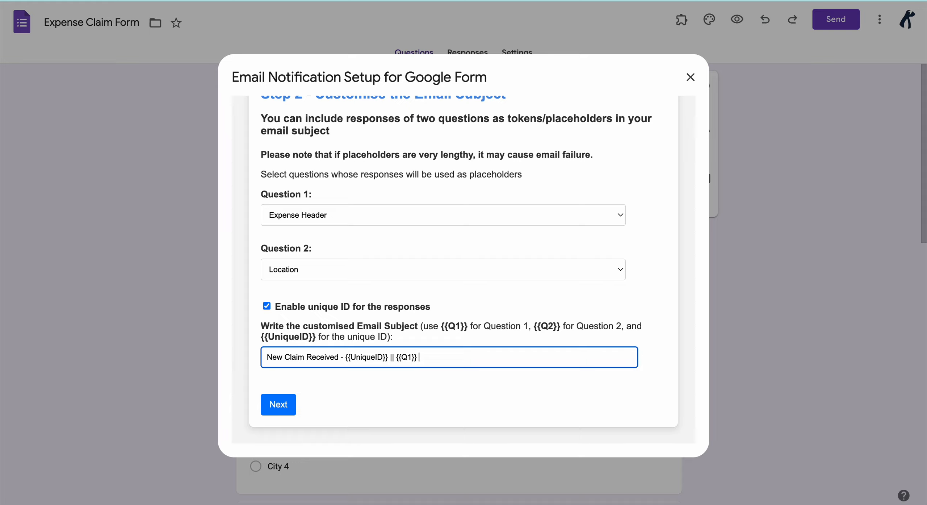
type("||")
left_click_drag(559, 328, 557, 328)
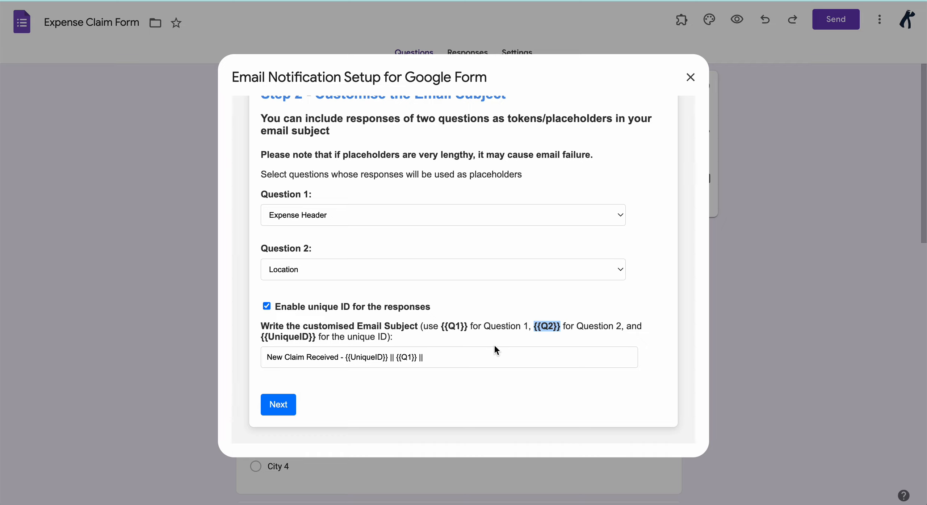
left_click(488, 357)
type("{{Q2}}")
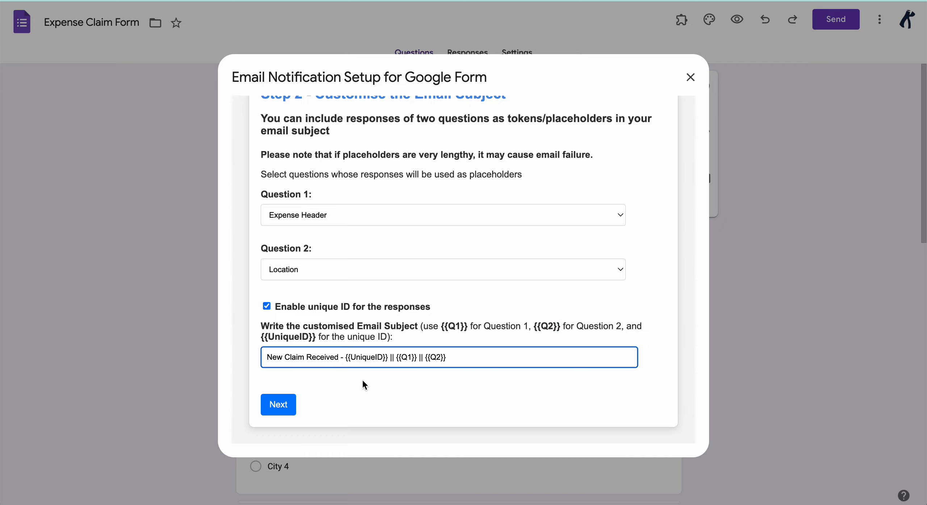
left_click(287, 409)
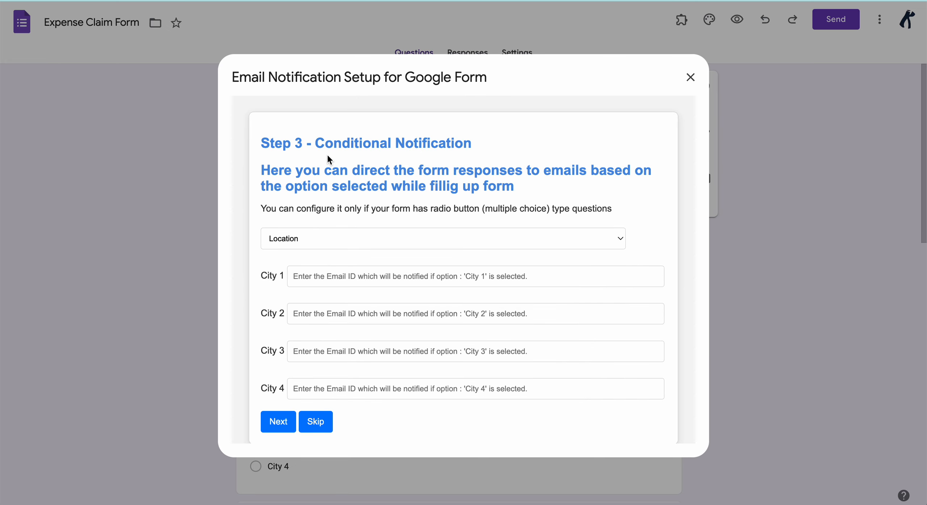
- Route conditional notifications by Expense Header, showing email fields for its five options
left_click_drag(316, 145, 473, 149)
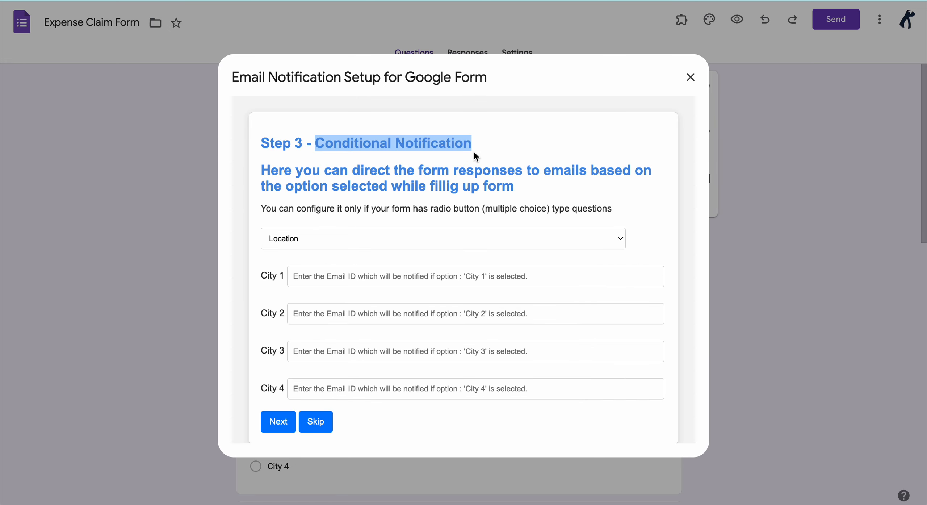
left_click(416, 167)
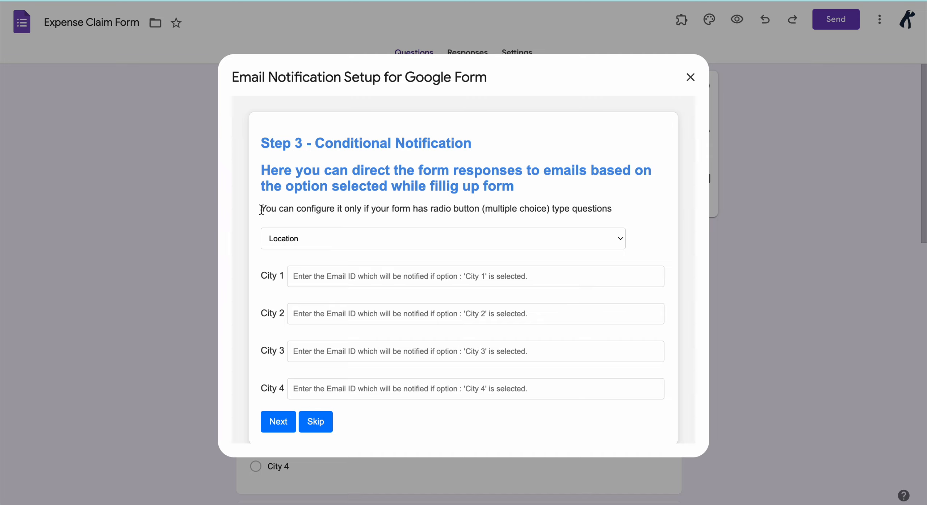
left_click_drag(263, 209, 617, 208)
left_click(617, 209)
left_click(328, 236)
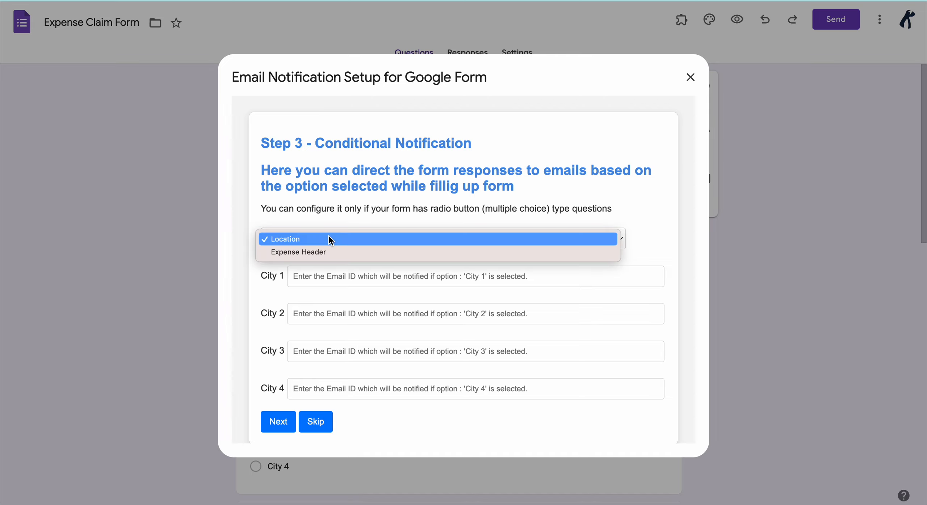
left_click(293, 252)
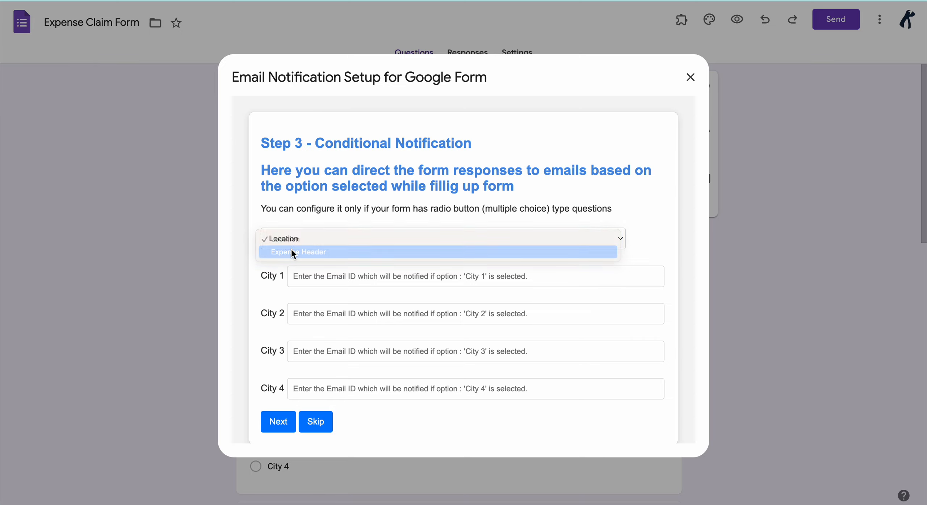
left_click(307, 278)
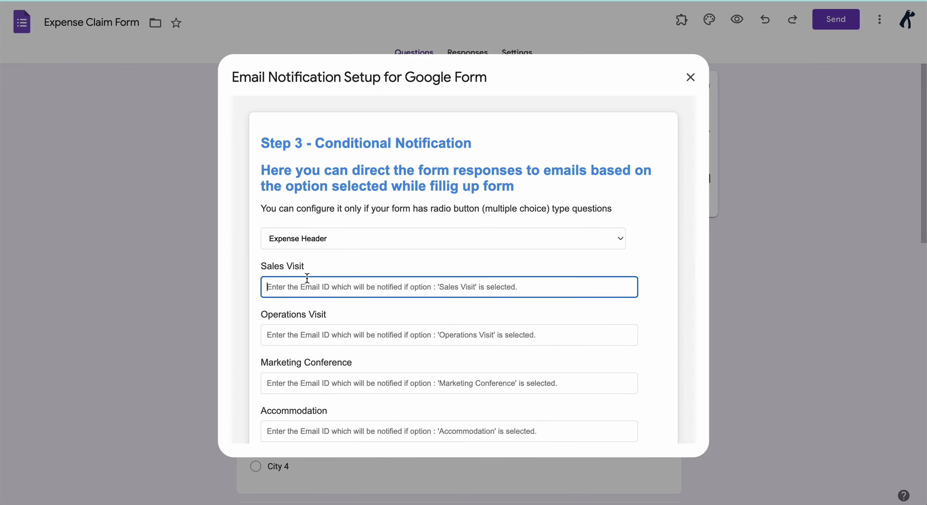
left_click(319, 267)
scroll(319, 267, "down", 2)
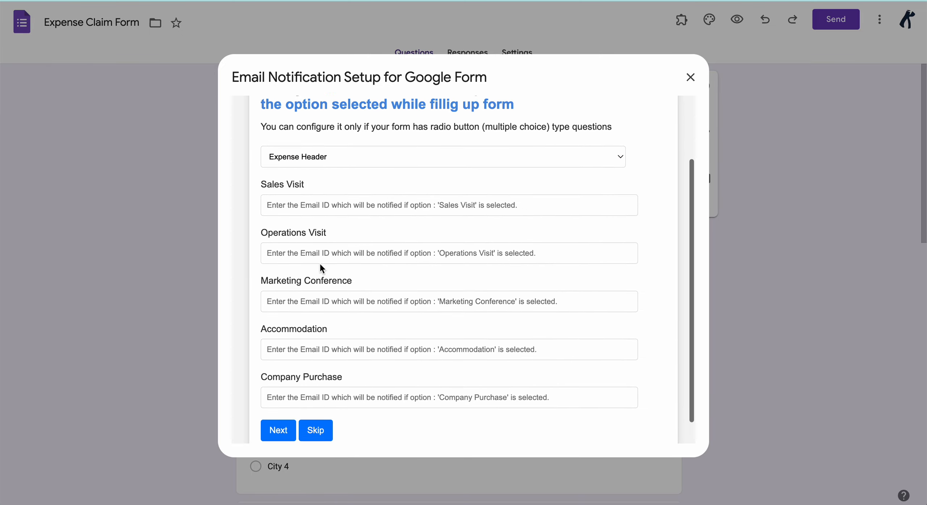
scroll(320, 264, "up", 2)
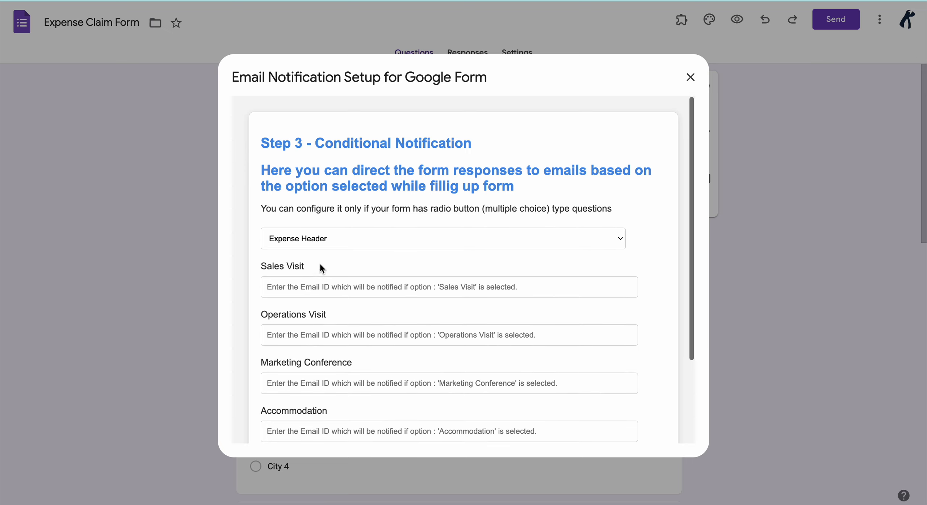
scroll(320, 263, "down", 1)
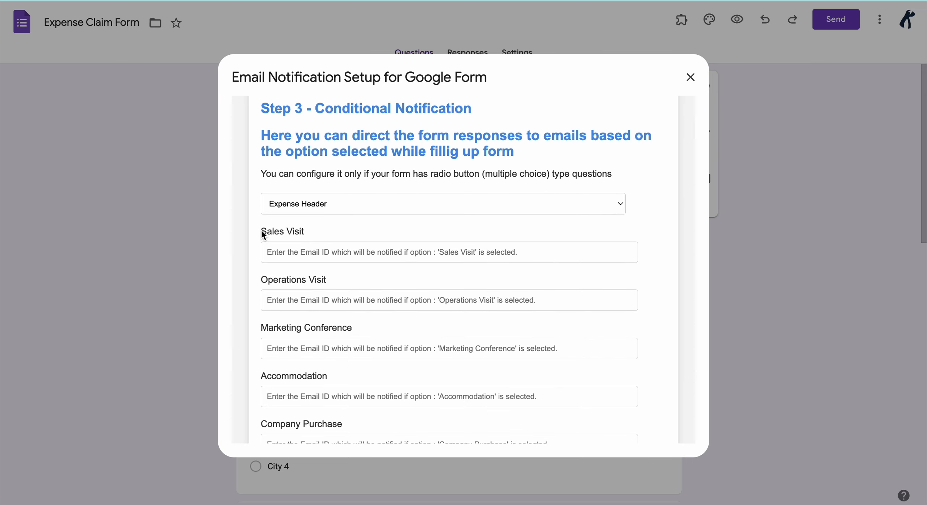
- Enter the '+sales' notification address for Sales Visit and paste it into the other four fields
left_click(286, 252)
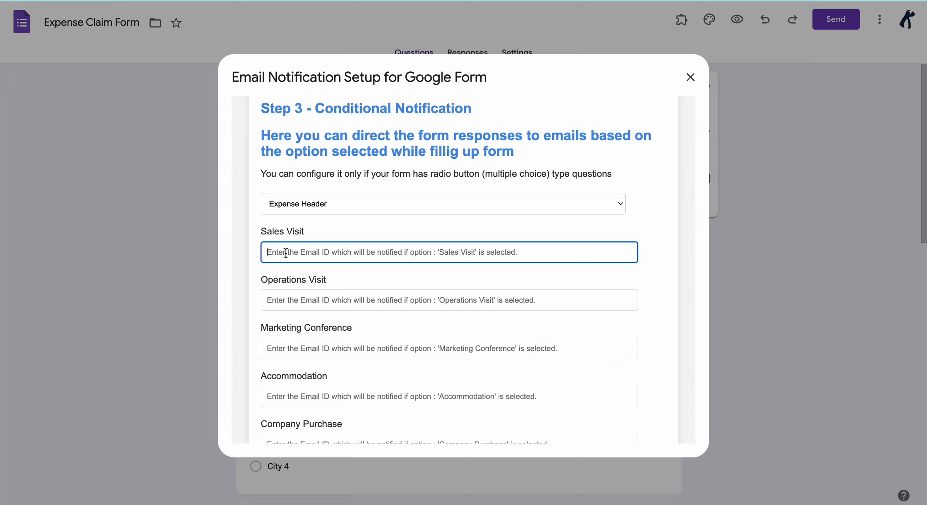
left_click(287, 300)
type("{{Q2}}")
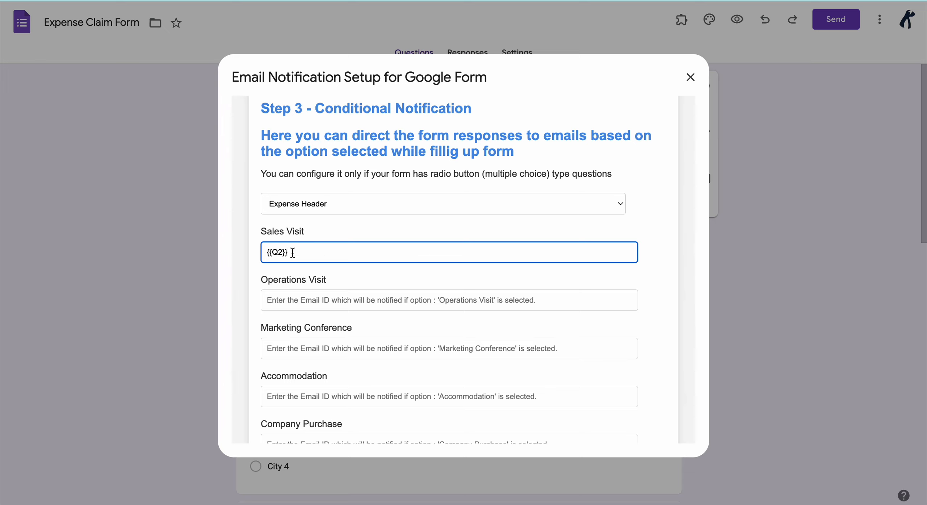
key("ctrl+z")
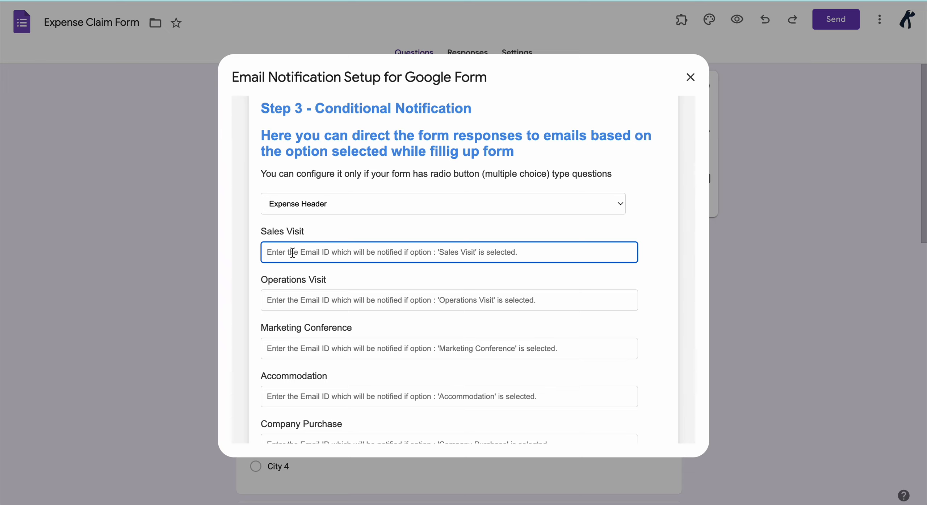
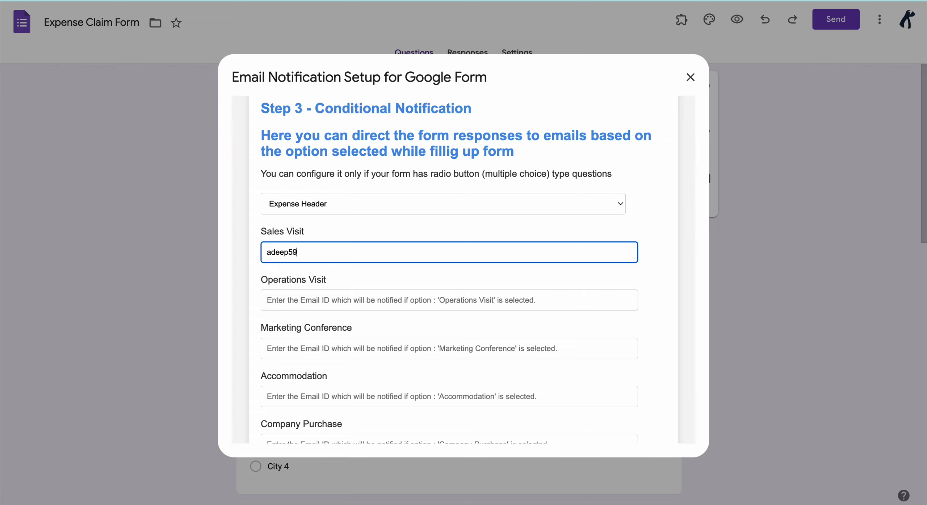
left_click_drag(381, 250, 260, 255)
key("ctrl+c")
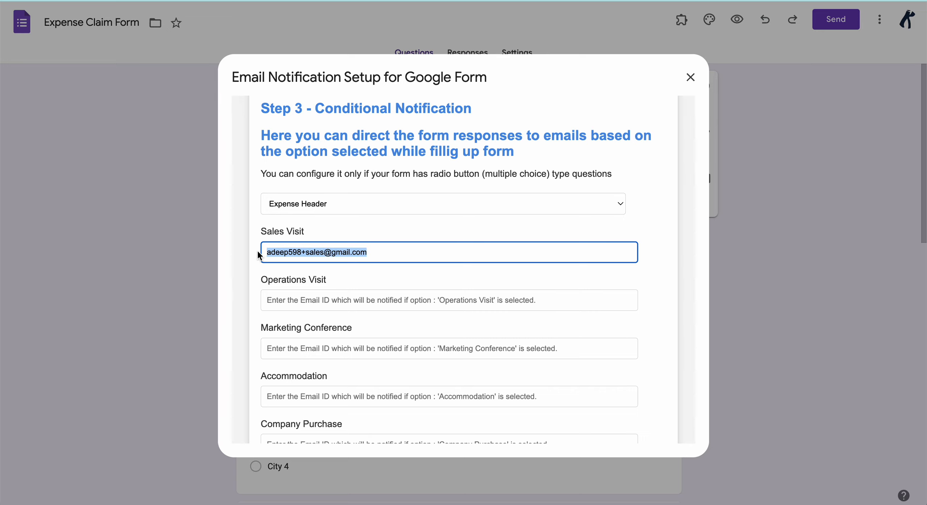
left_click(288, 300)
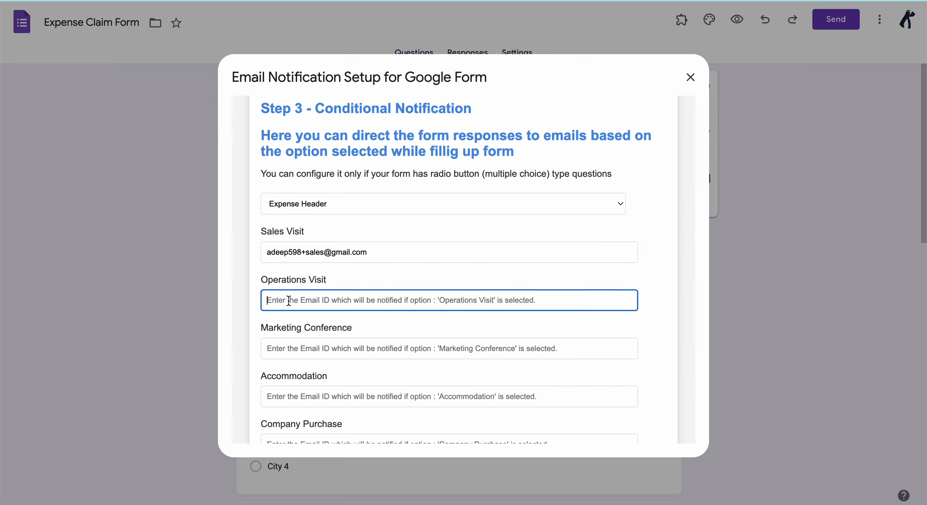
key("ctrl+v")
left_click(287, 345)
key("ctrl+v")
scroll(289, 347, "down", 1)
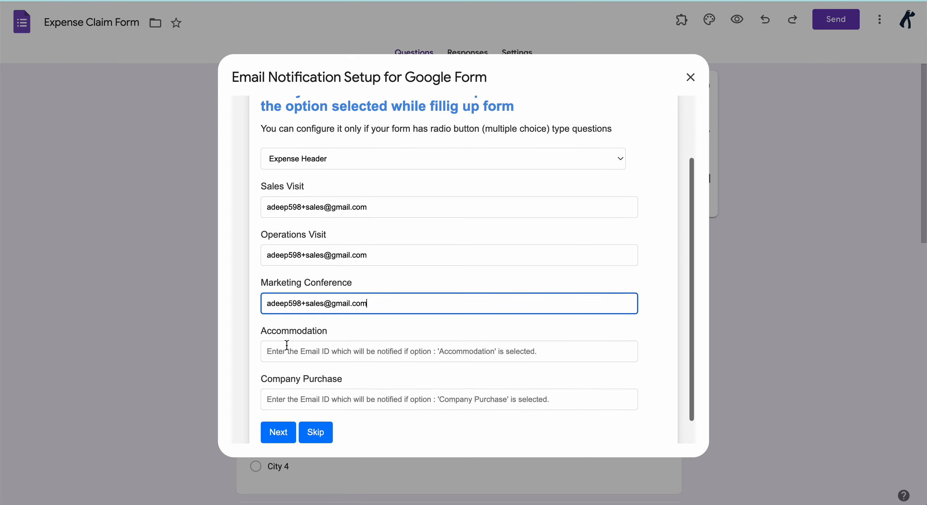
left_click(288, 352)
key("ctrl+v")
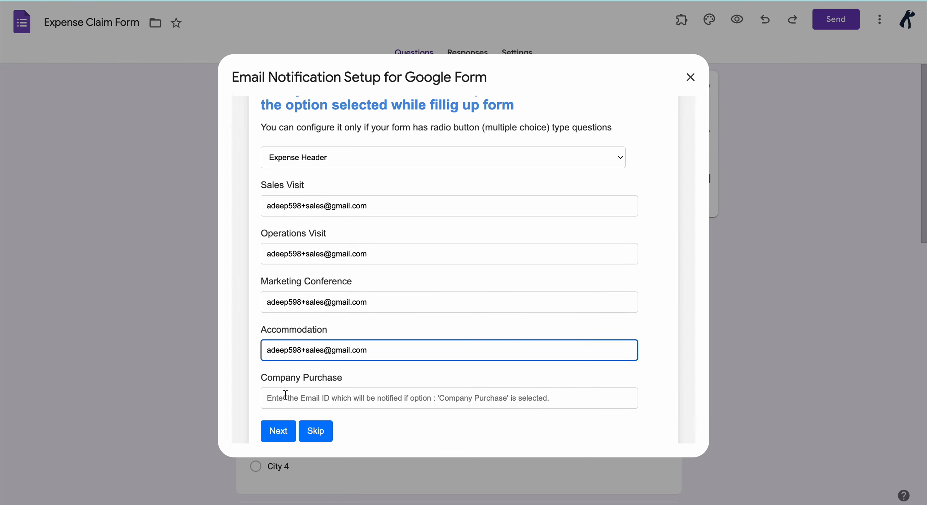
left_click(286, 396)
key("ctrl+v")
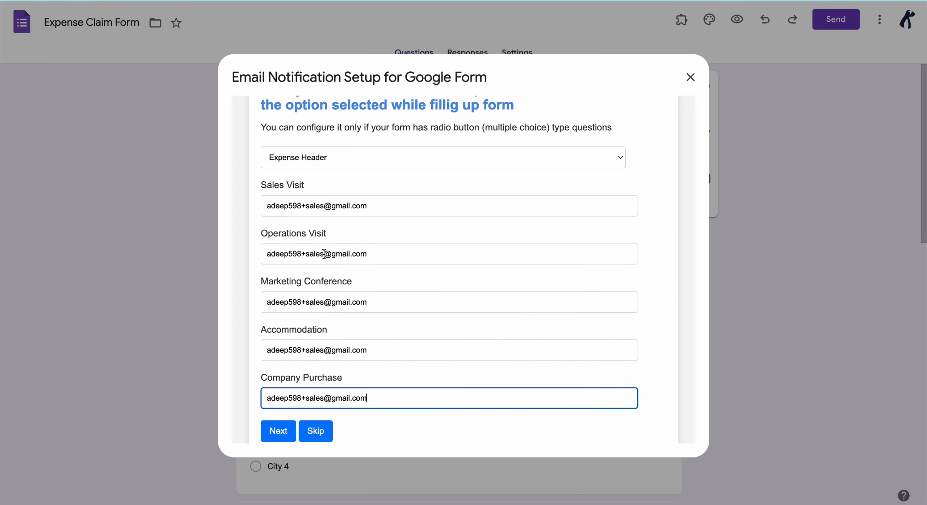
- Change 'sales' to operations, marketing, HR and purchase in the four copied addresses
left_click_drag(324, 254, 310, 254)
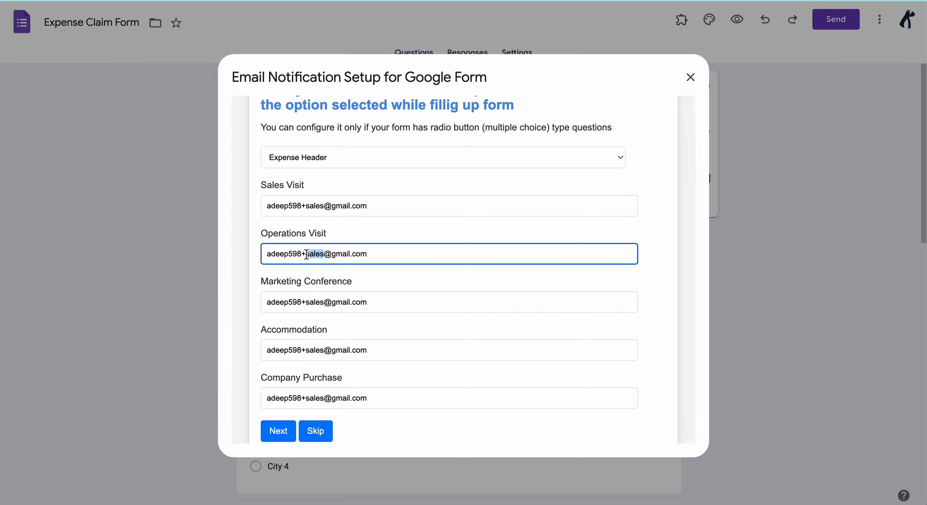
type("operations")
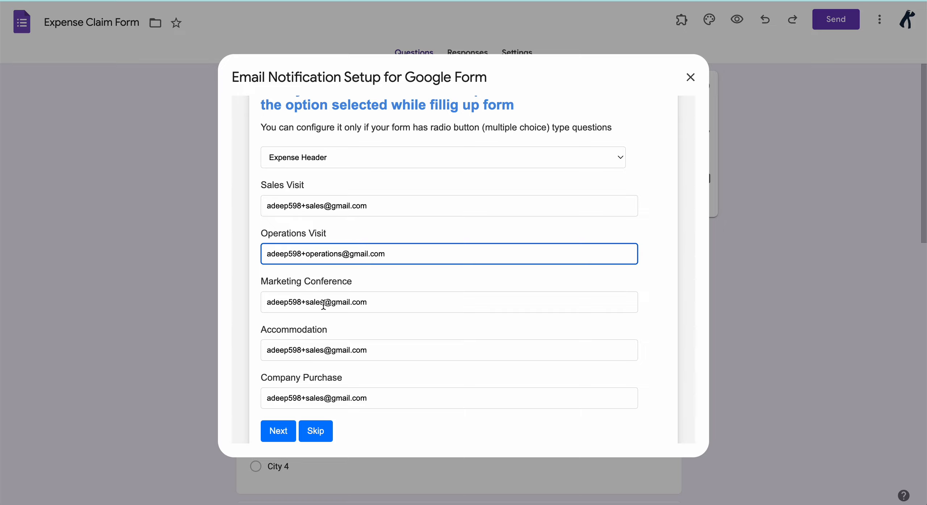
left_click_drag(324, 303, 305, 305)
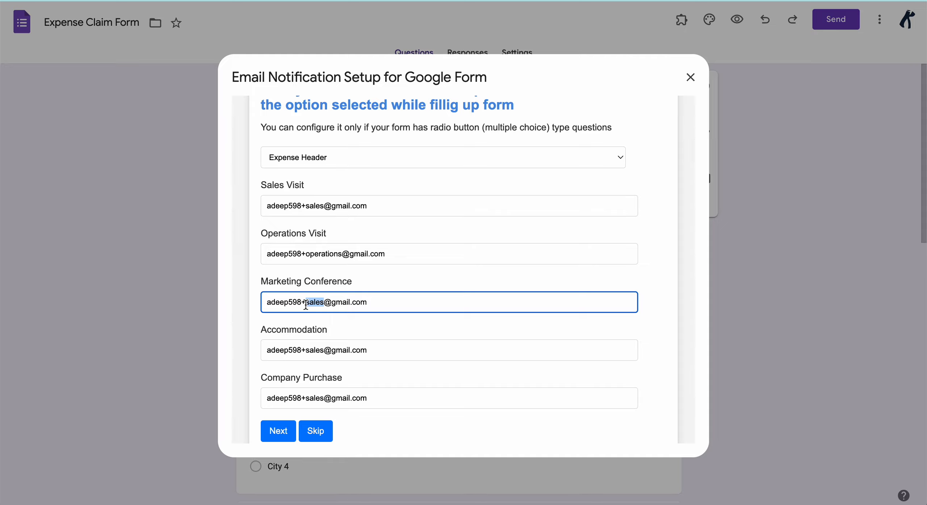
type("marketing")
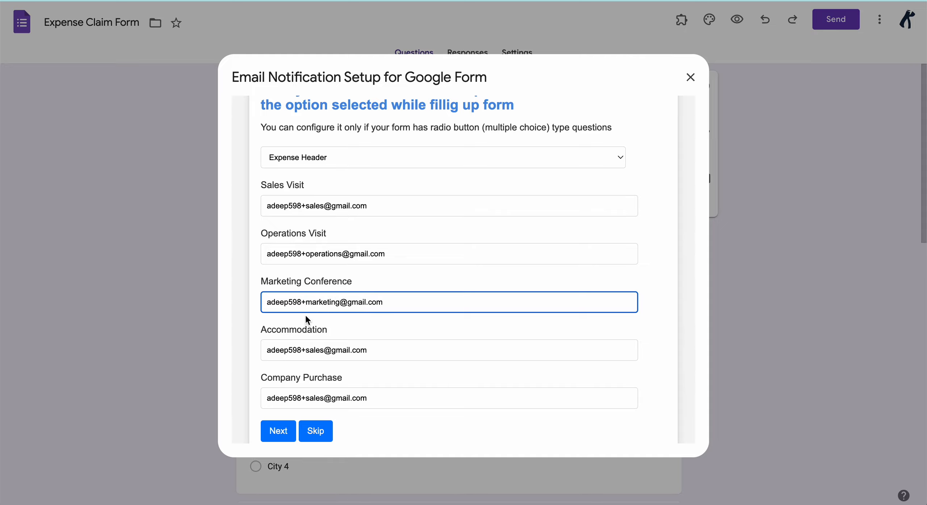
left_click_drag(324, 351, 306, 352)
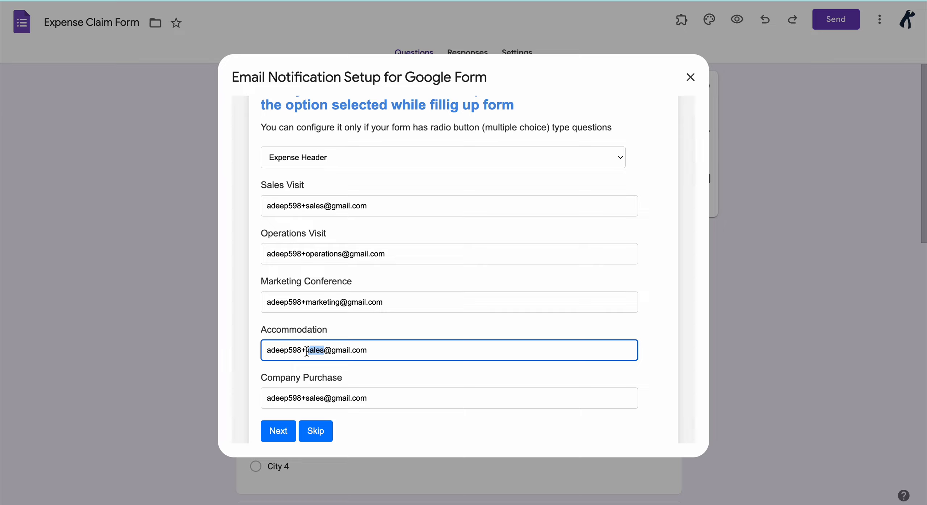
type("HR")
left_click_drag(326, 398, 306, 397)
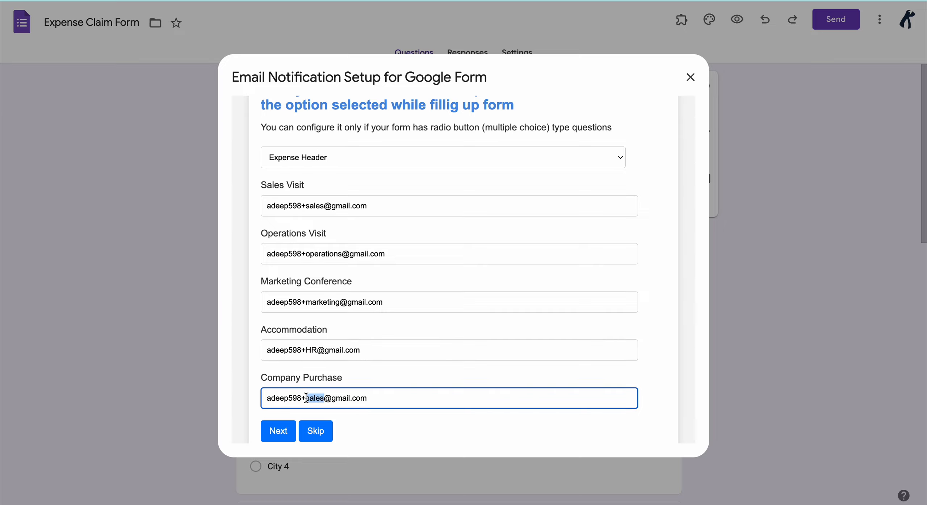
type("purchase")
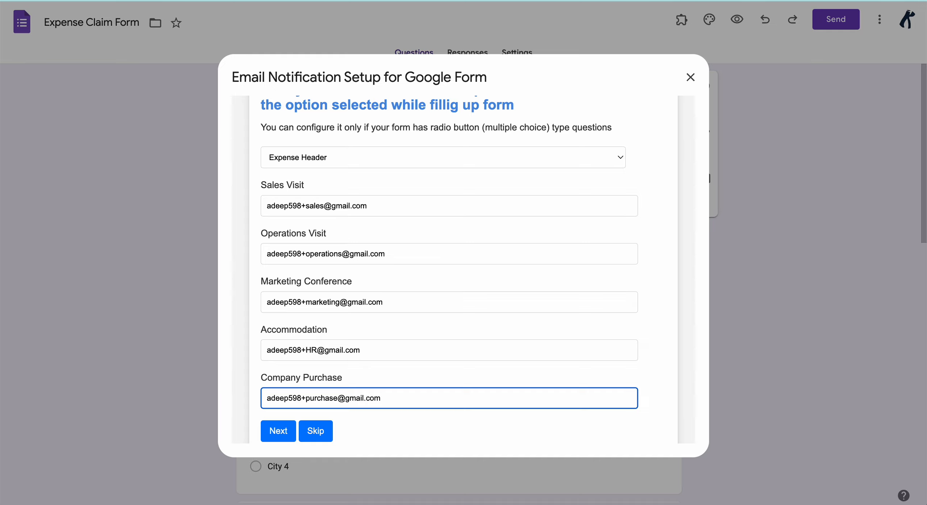
left_click(251, 401)
scroll(250, 401, "down", 1)
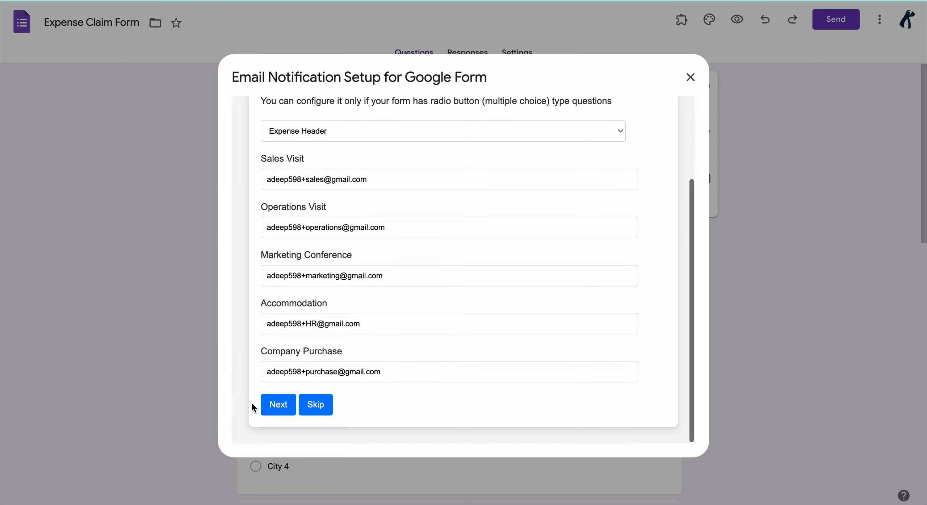
- Review the summary: recipients, respondent copy, unique IDs, subject questions and custom subject
left_click(275, 406)
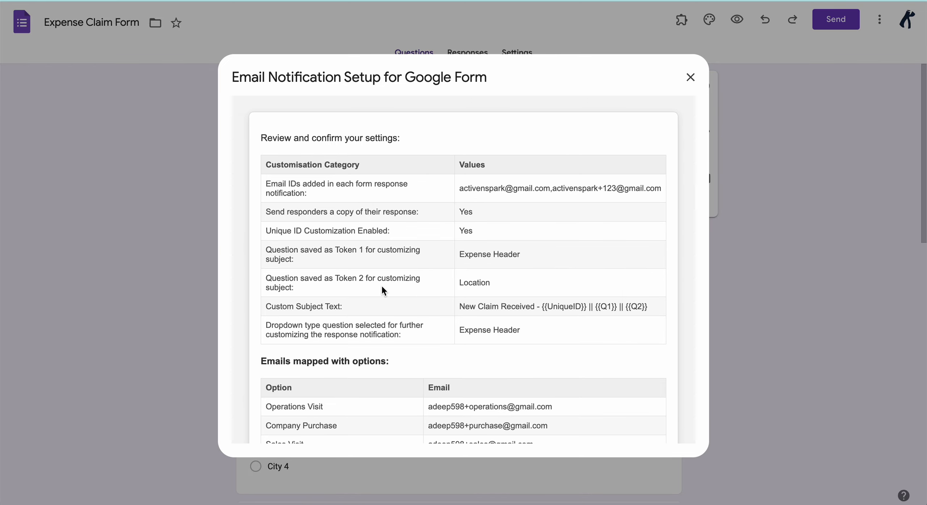
scroll(382, 286, "down", 3)
scroll(382, 286, "up", 3)
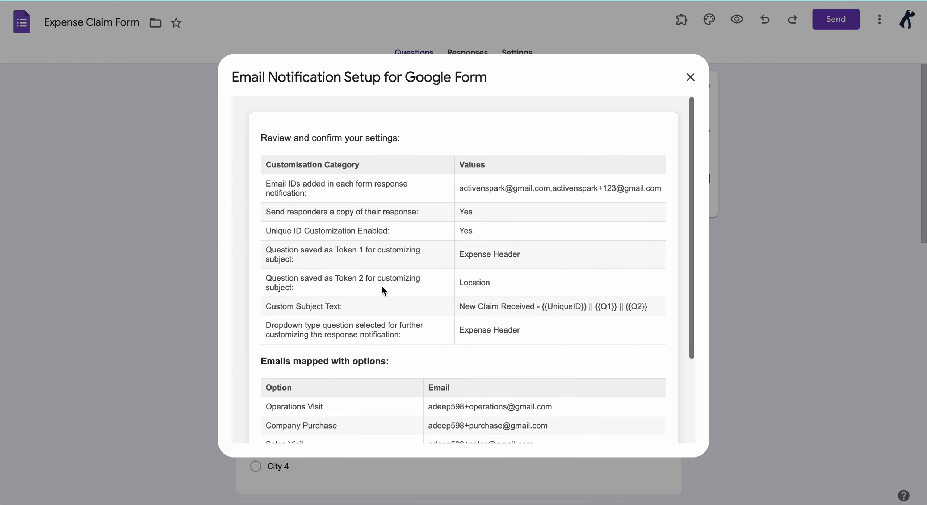
left_click_drag(269, 184, 457, 191)
left_click(643, 189)
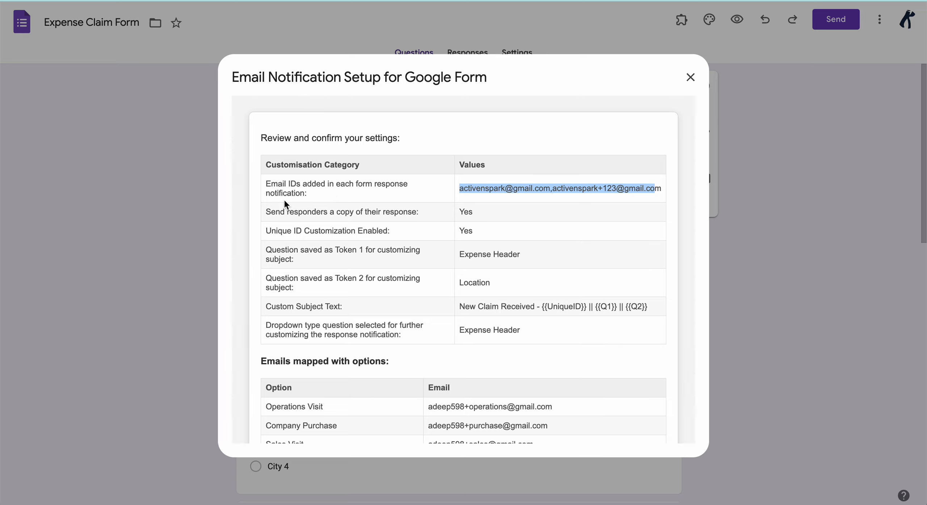
left_click(267, 210)
left_click_drag(267, 210, 467, 214)
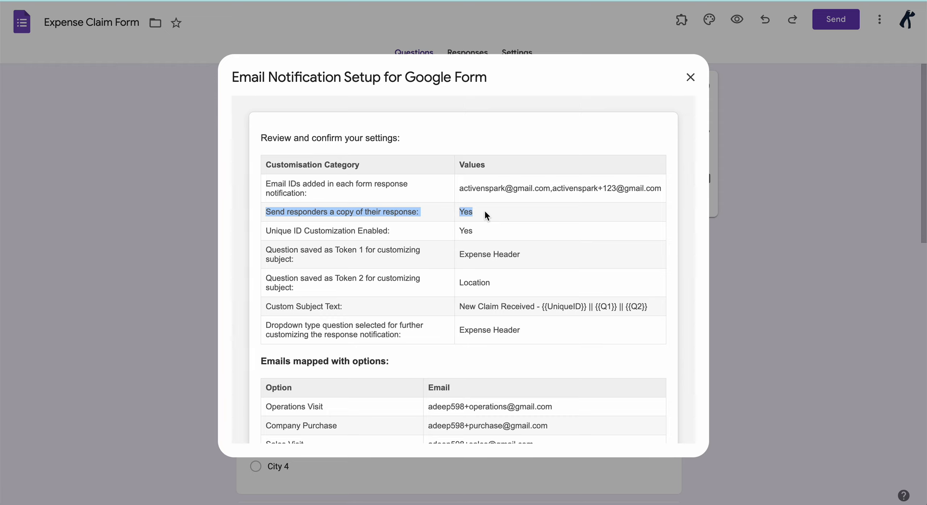
left_click_drag(266, 232, 418, 228)
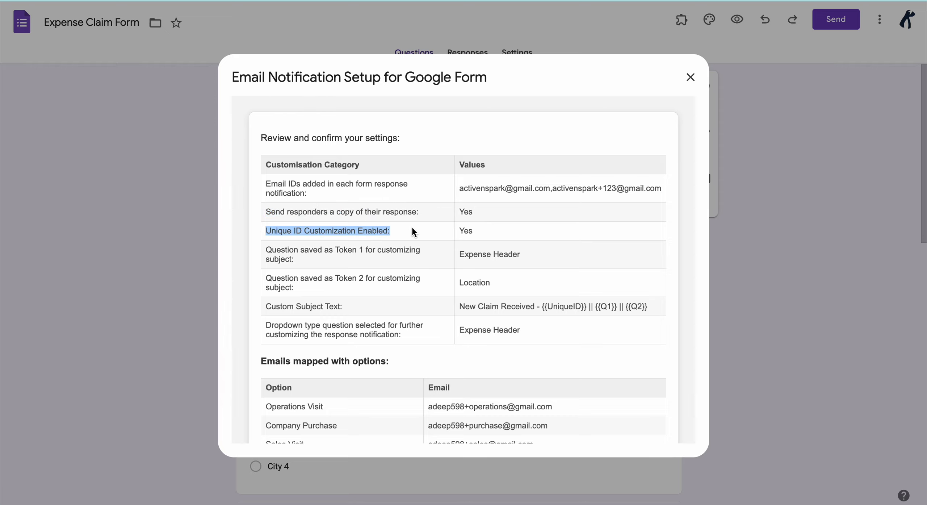
left_click_drag(276, 249, 383, 280)
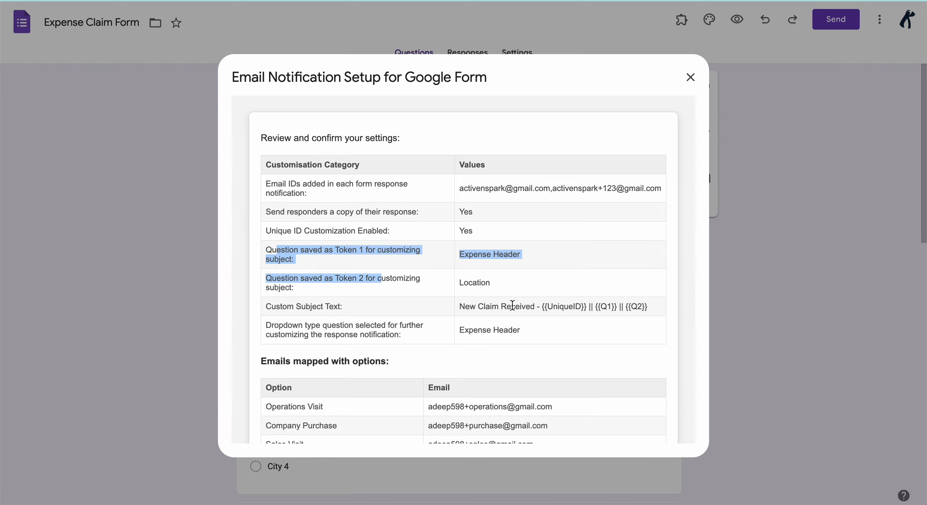
left_click_drag(334, 306, 629, 307)
scroll(539, 248, "down", 3)
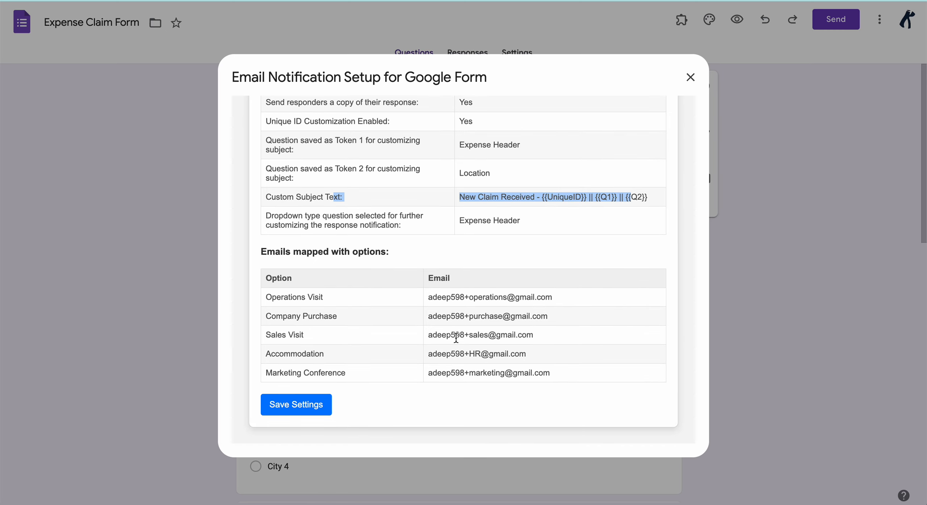
- Save the notification settings, acknowledge the confirmation and close the setup dialog
left_click(297, 406)
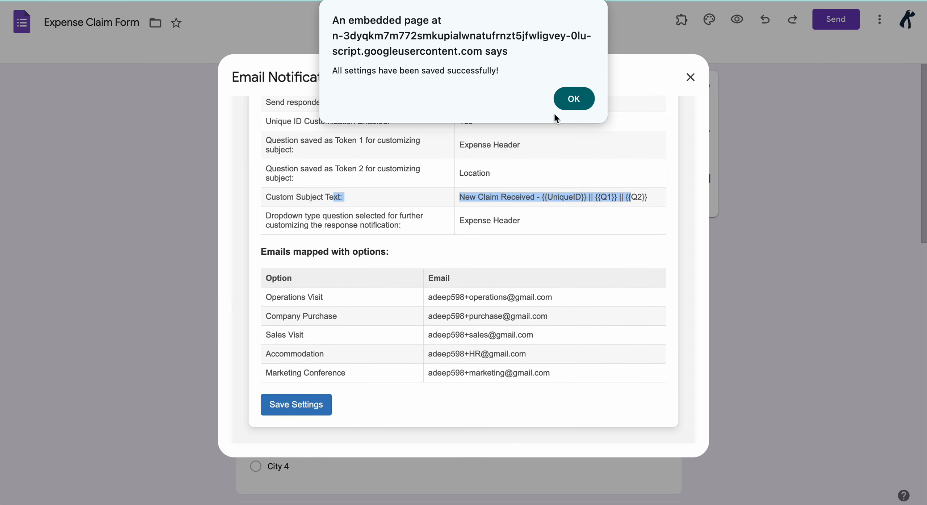
left_click(570, 97)
left_click(692, 78)
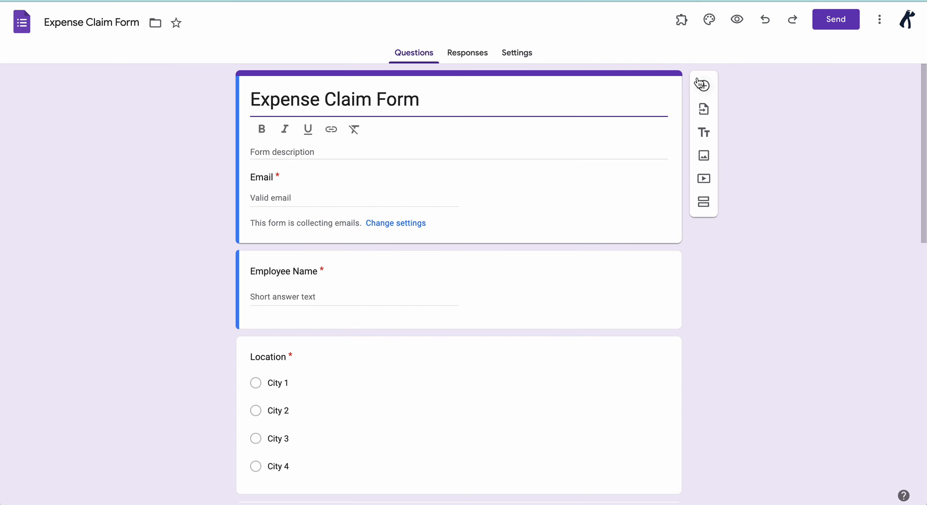
- In the live form, enter the respondent's email and employee name and choose City 3
left_click(739, 24)
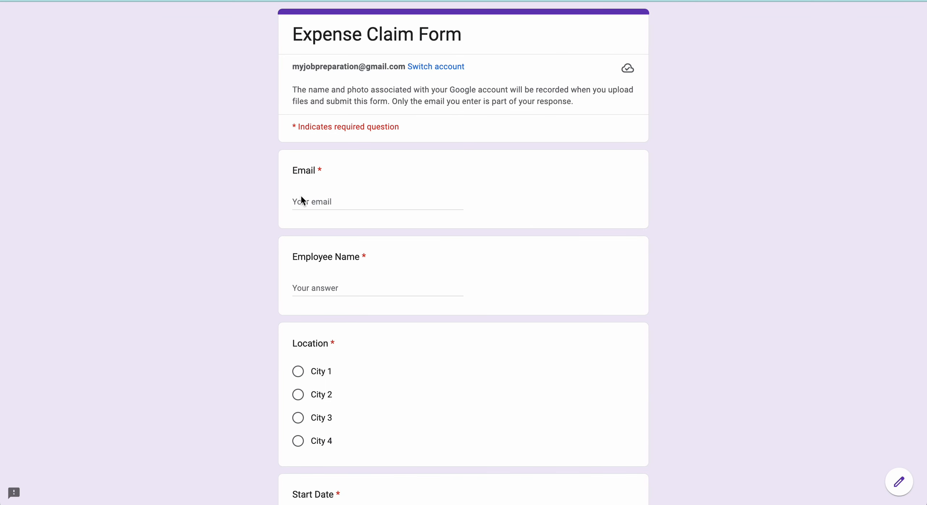
left_click(304, 206)
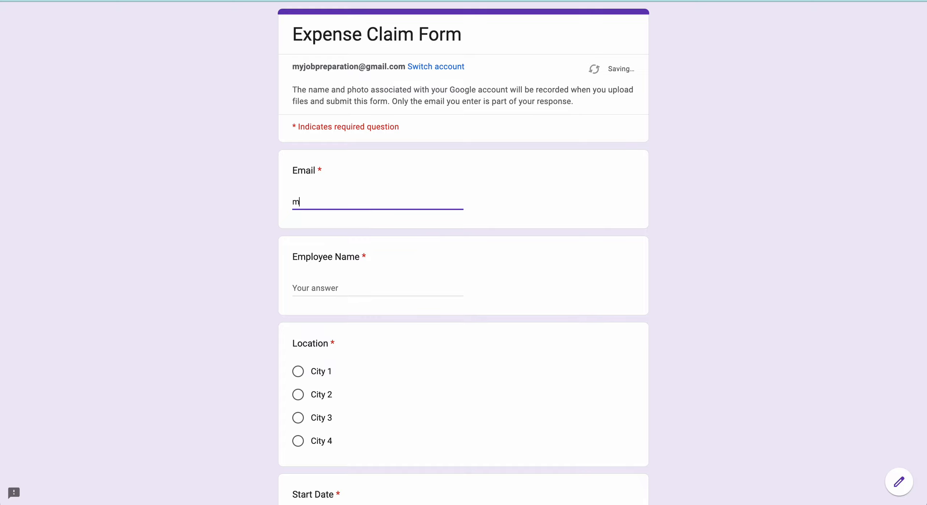
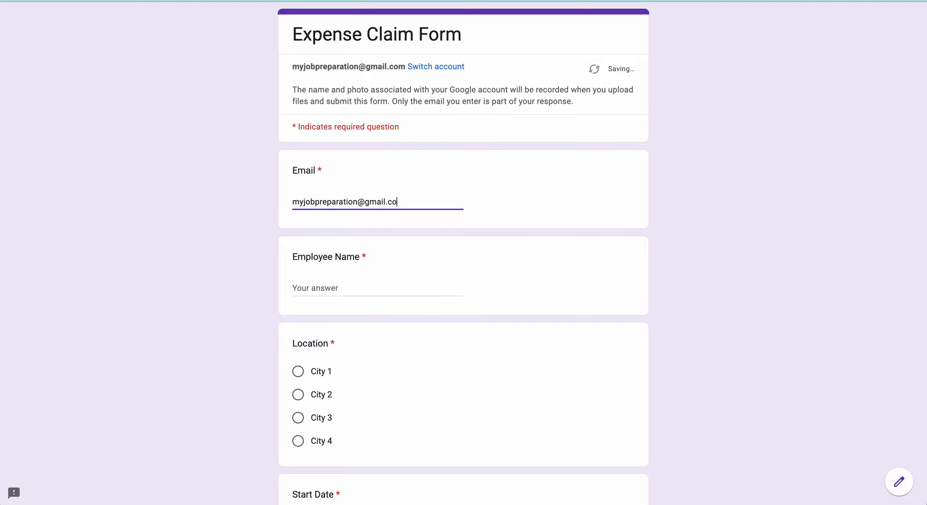
left_click(311, 288)
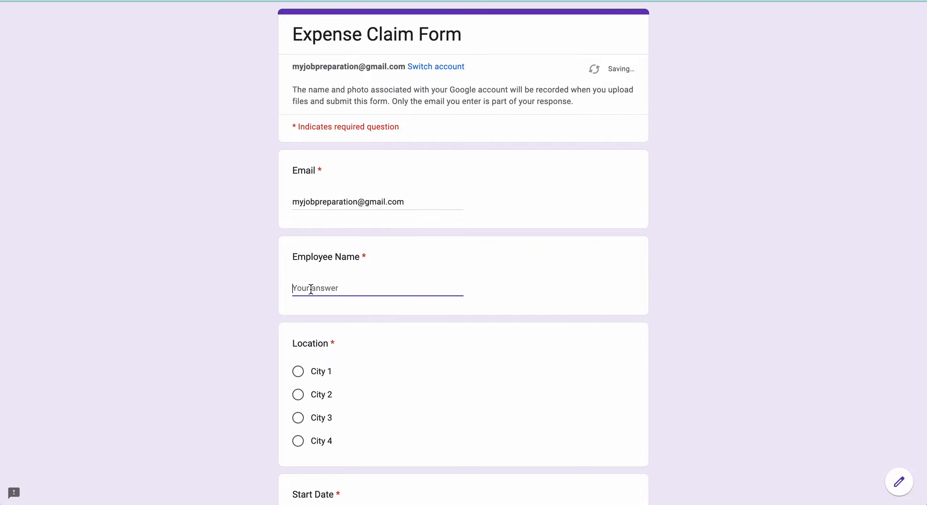
scroll(294, 345, "down", 2)
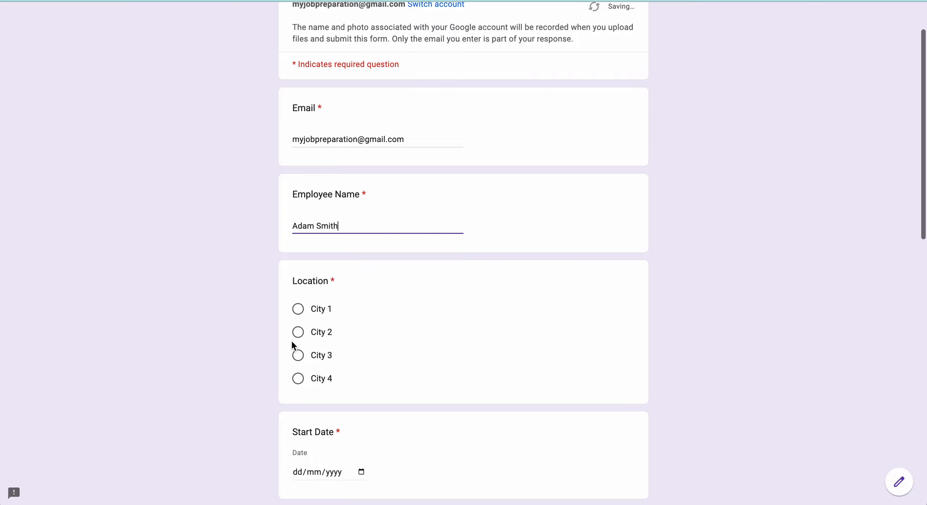
left_click(298, 354)
- Set dates 1–3 November 2024, expense header Marketing Conference, and the total amount
scroll(298, 355, "down", 3)
left_click(319, 362)
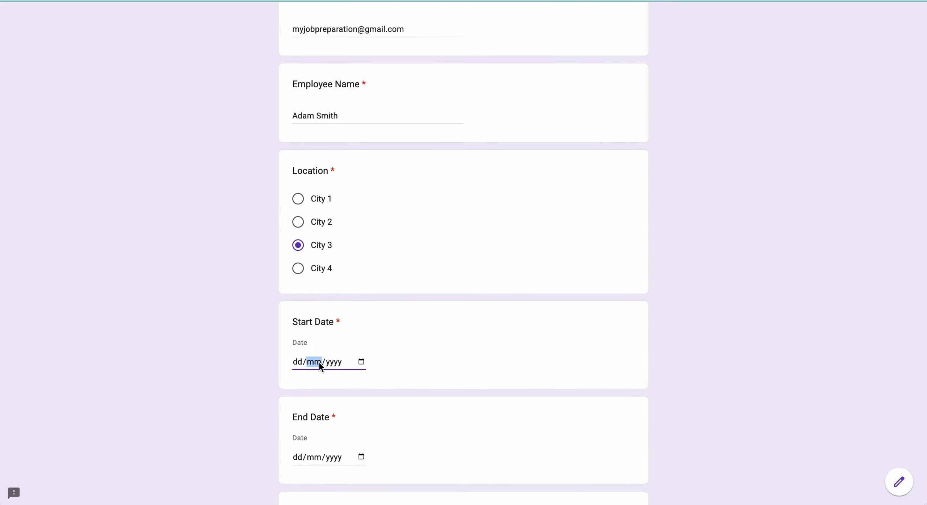
left_click(361, 362)
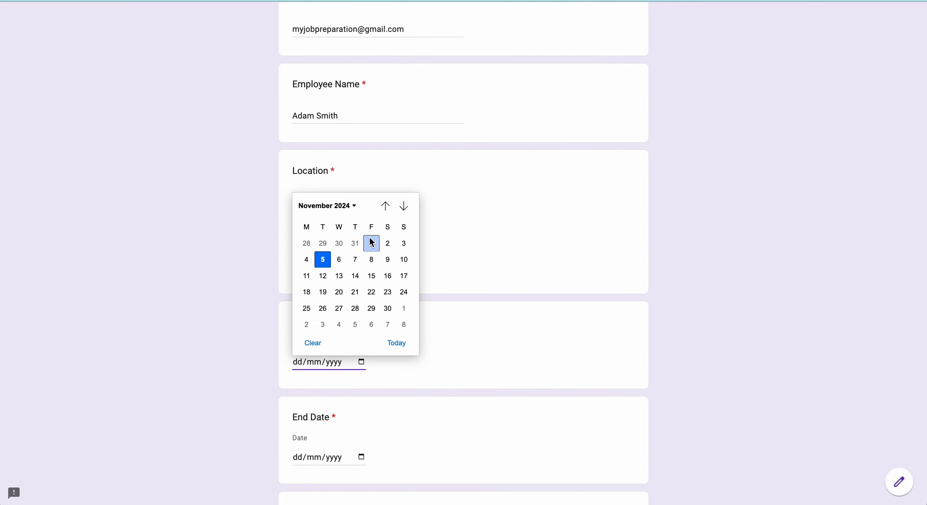
left_click(371, 243)
left_click(361, 456)
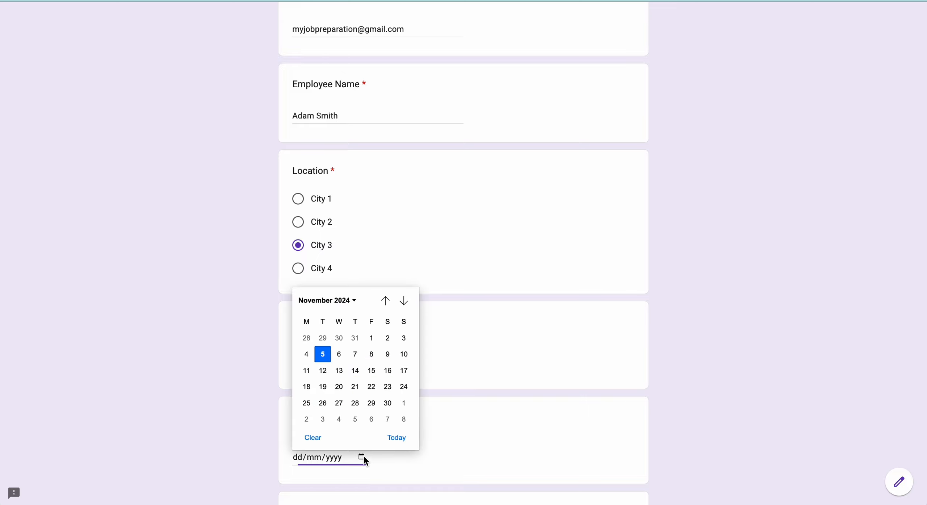
left_click(403, 338)
scroll(404, 343, "down", 1)
scroll(404, 344, "down", 7)
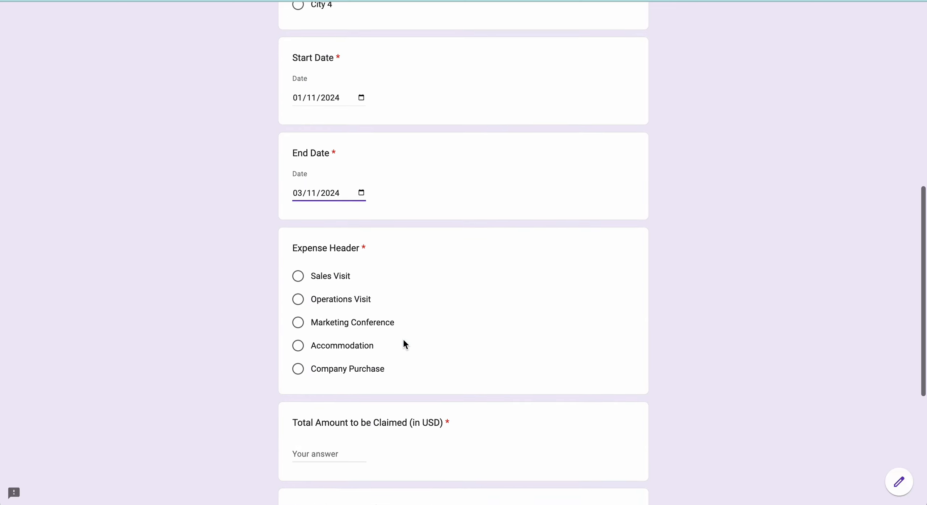
left_click(299, 282)
scroll(302, 288, "down", 3)
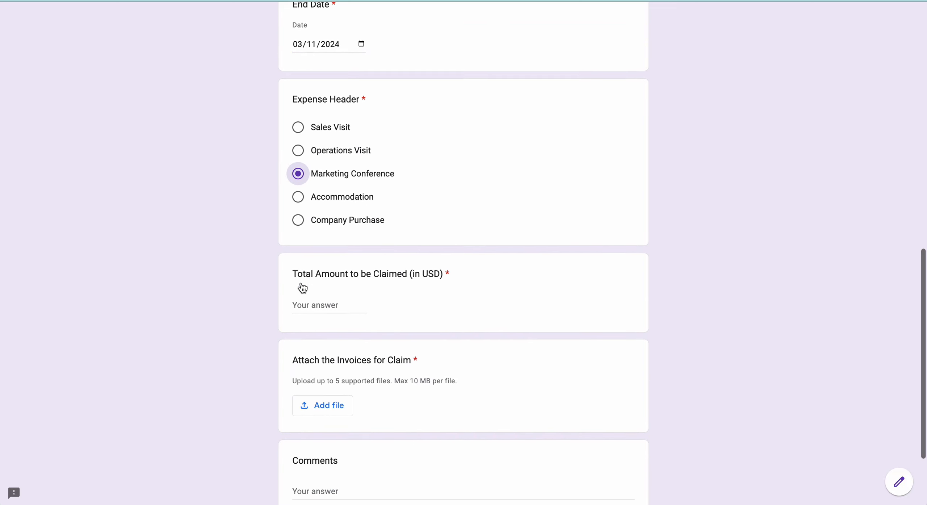
left_click(309, 300)
type("1500")
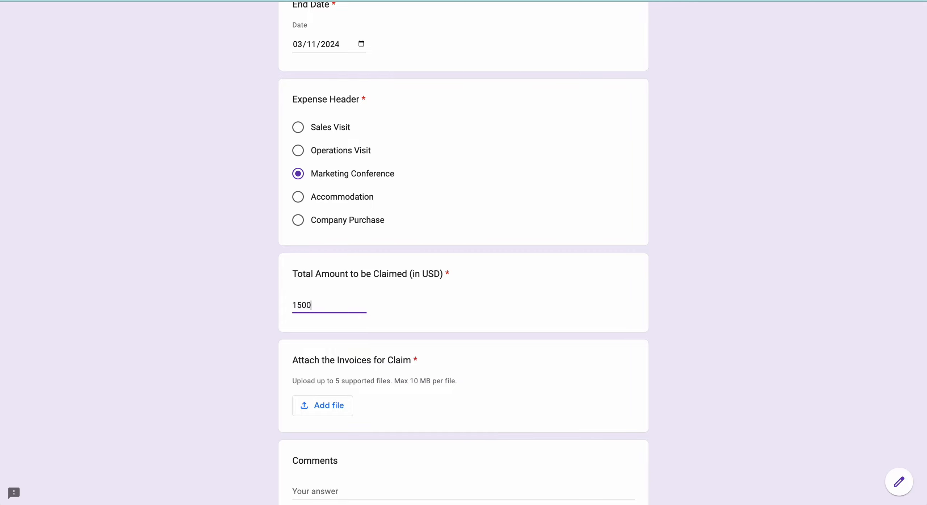
scroll(305, 312, "down", 2)
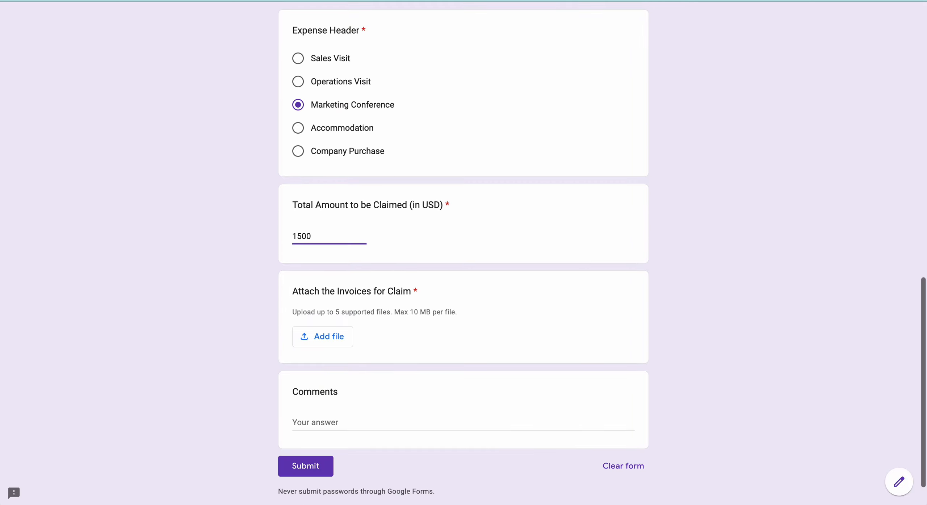
- Upload 13.png and 11.png as the claim's invoice files
left_click(318, 335)
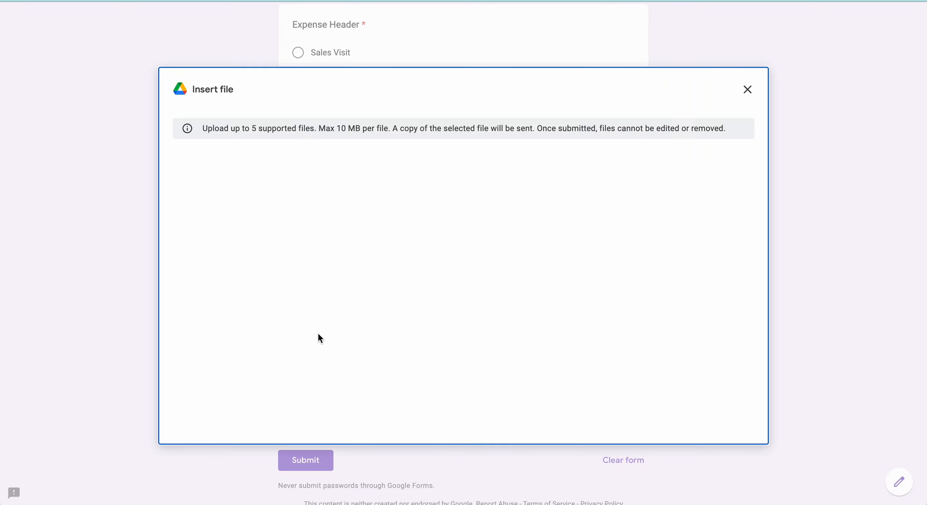
left_click(473, 356)
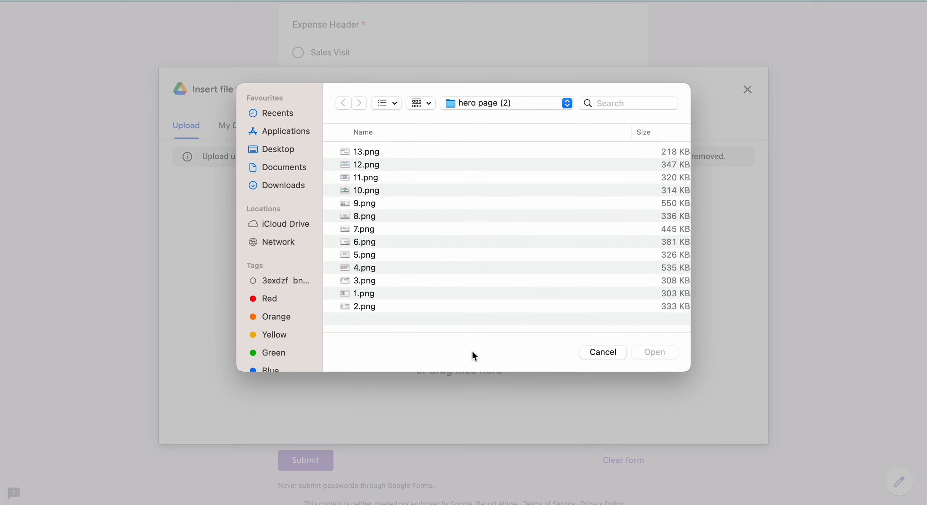
left_click(374, 155)
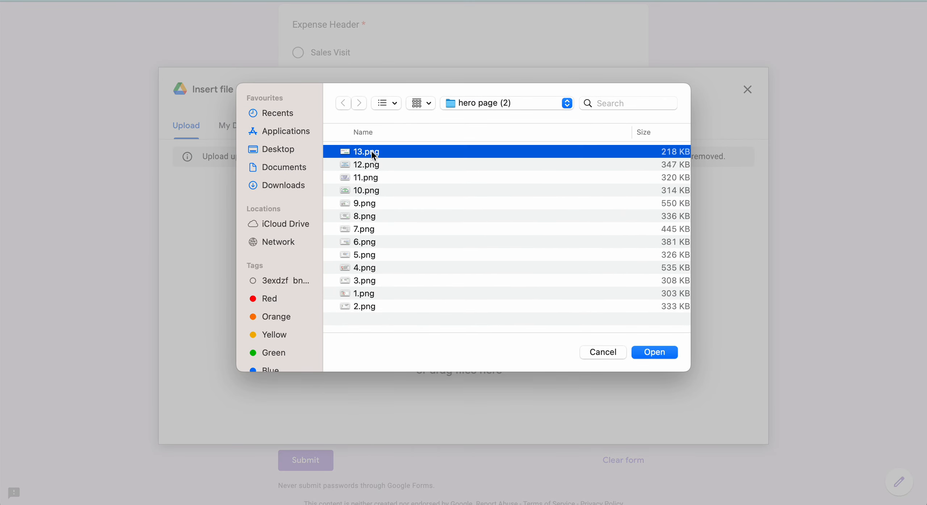
left_click(371, 179, "super")
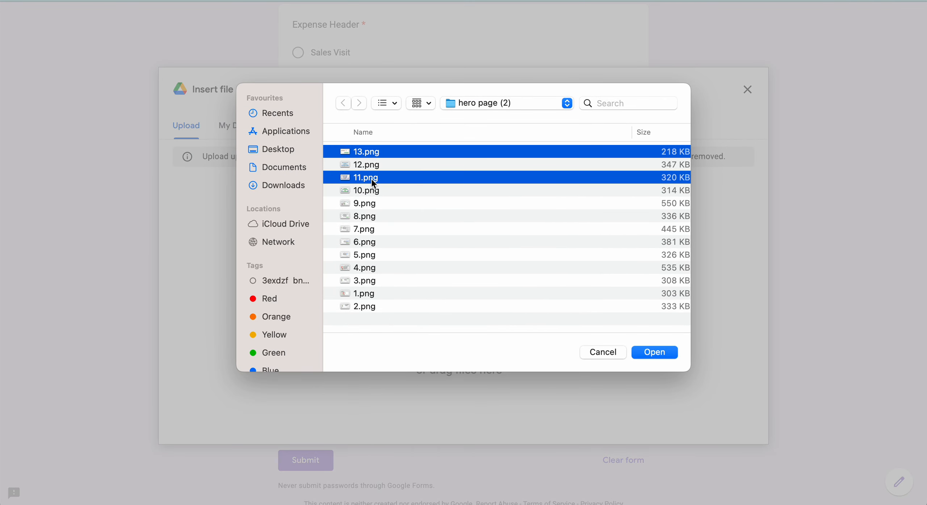
left_click(657, 353)
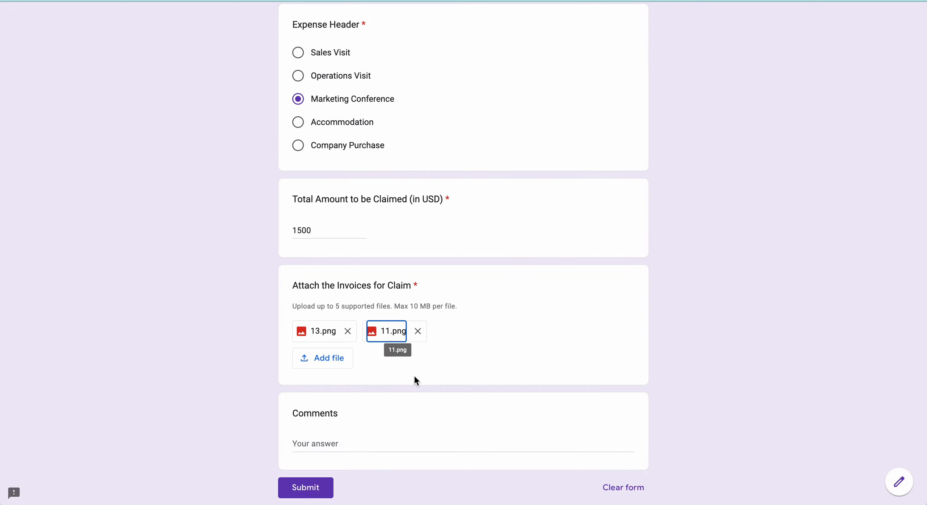
- Comment 'new claim for marketing in city 3' and submit the response
scroll(372, 392, "down", 2)
left_click(356, 372)
type("ne")
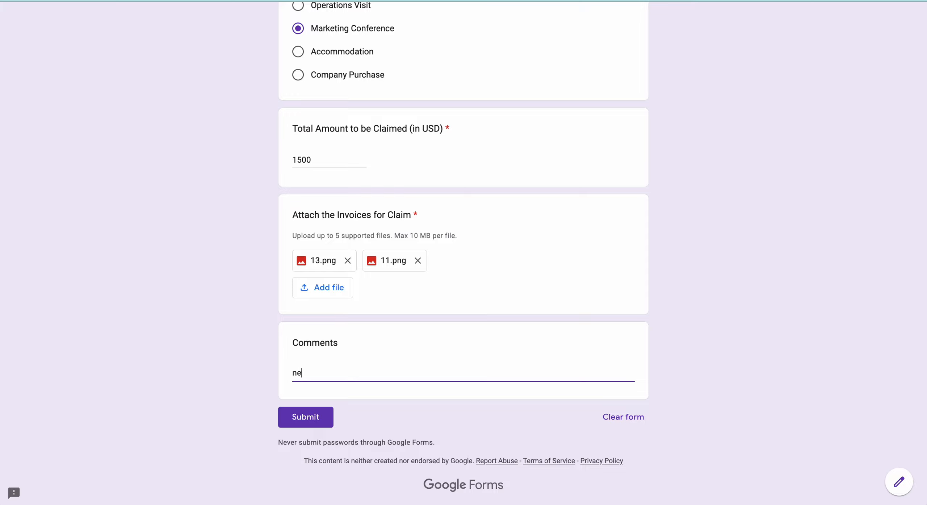
type("w claim for markketing i")
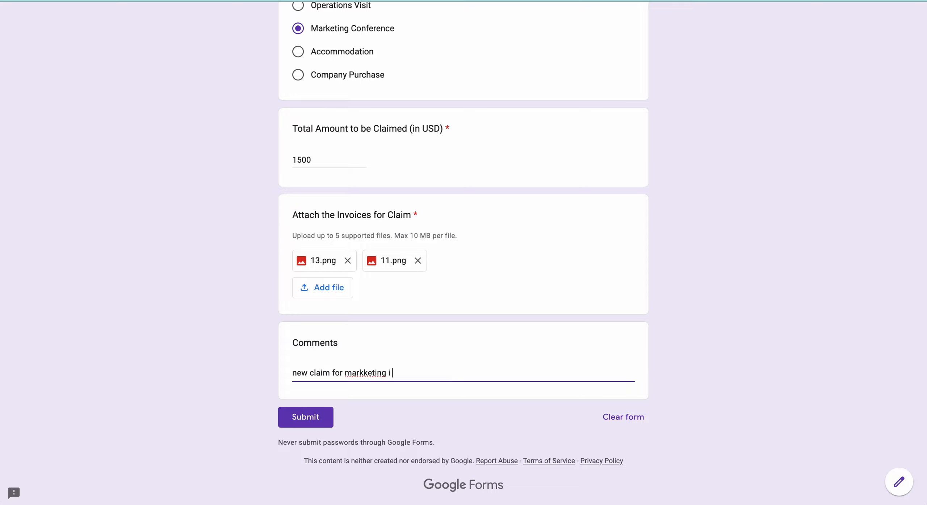
type("n city 3")
left_click(315, 415)
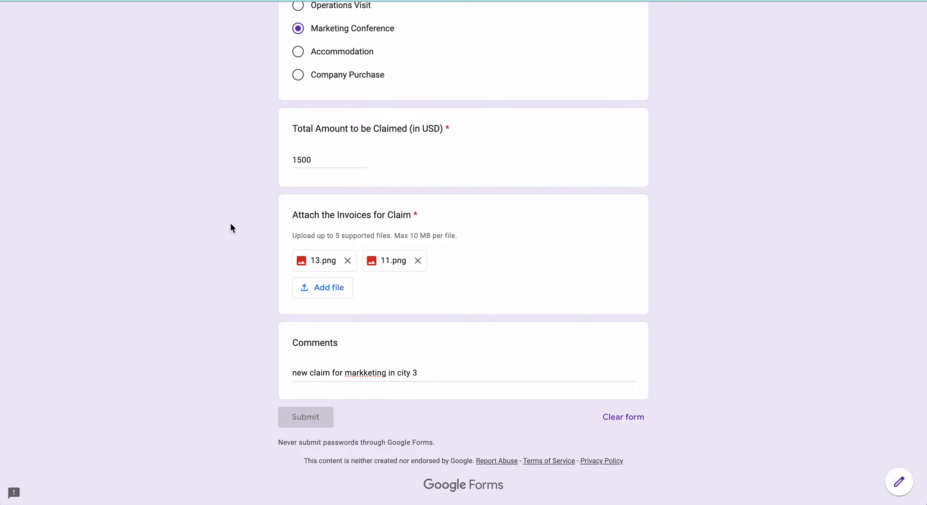
scroll(232, 227, "up", 10)
scroll(232, 227, "up", 8)
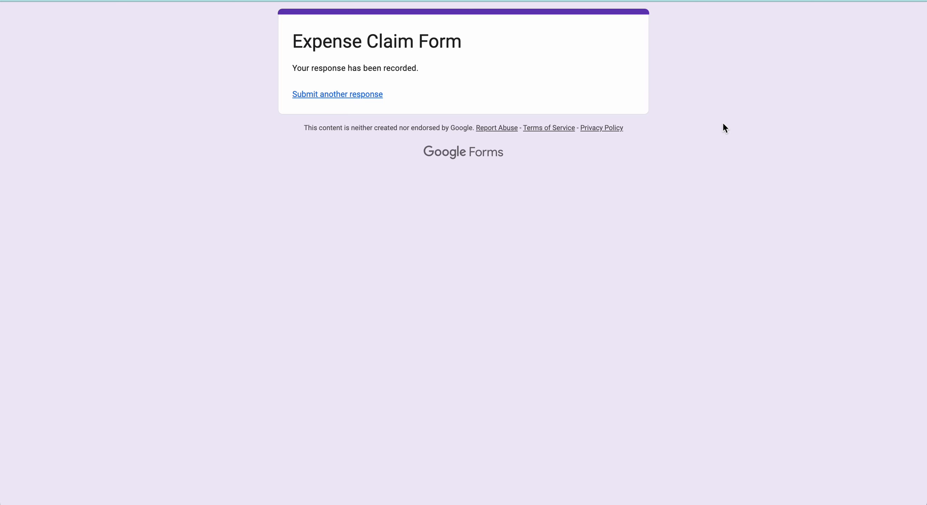
- Open the New Claim Received email in Gmail and check its recipients, including the marketing address
left_click(670, 1)
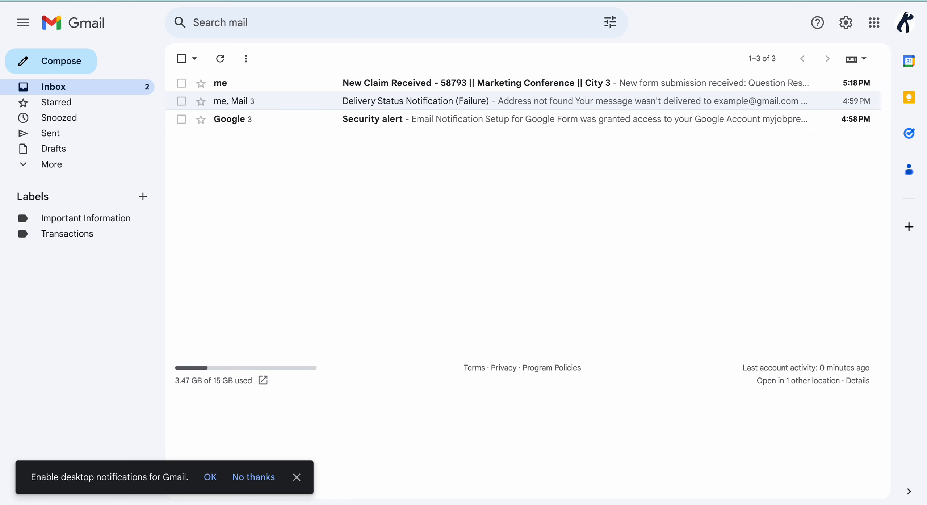
left_click(491, 87)
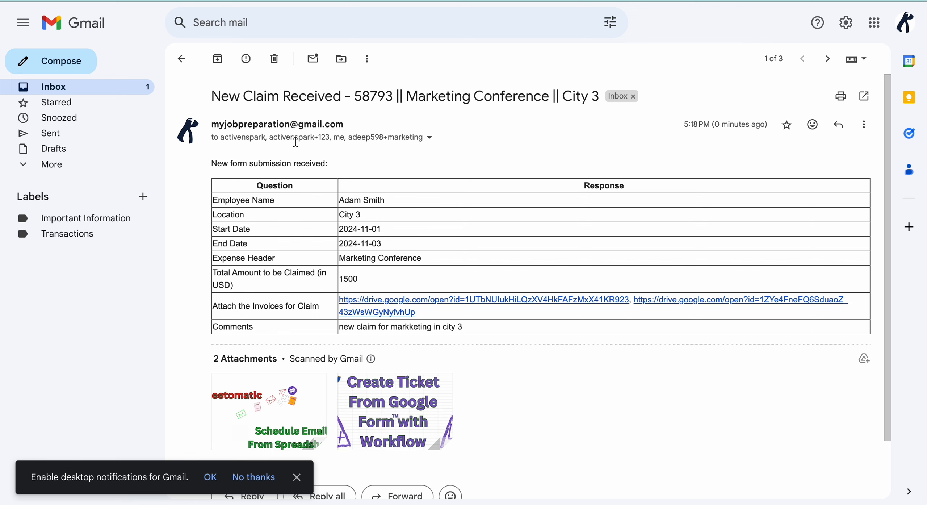
left_click(429, 138)
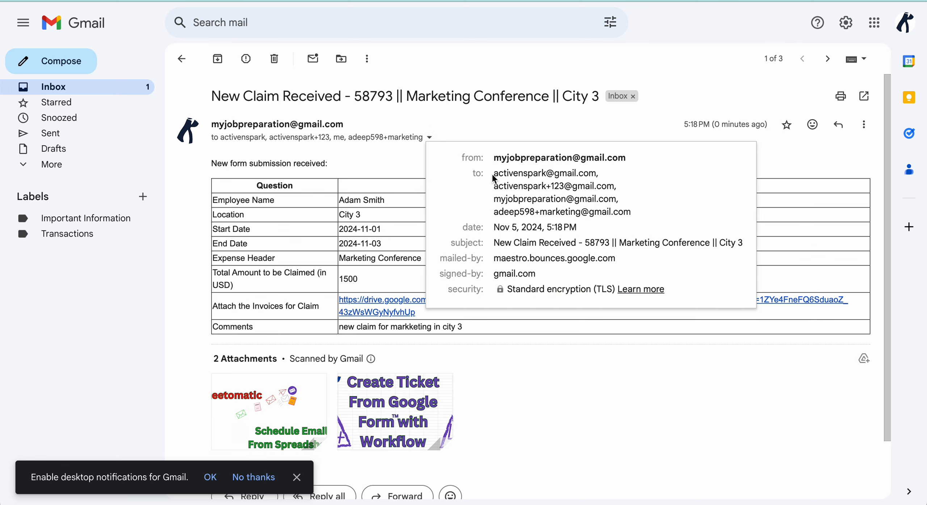
left_click_drag(495, 174, 615, 179)
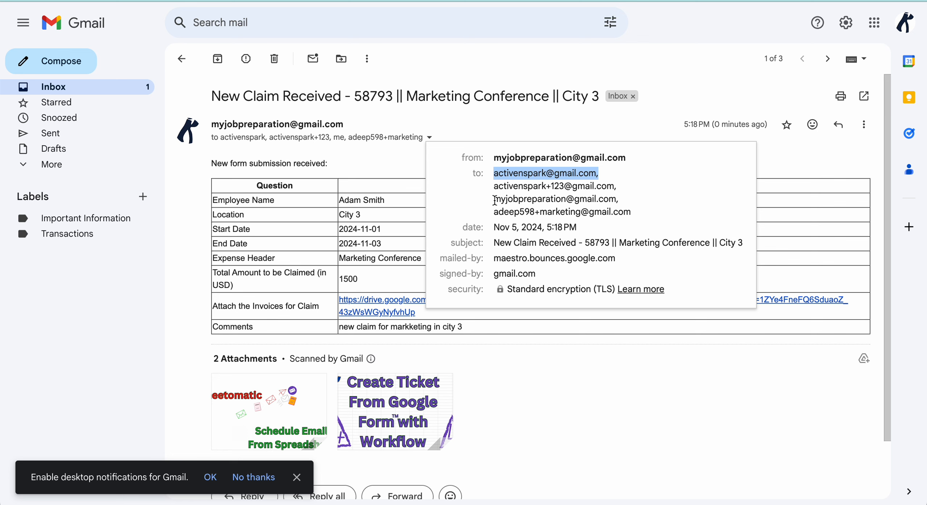
left_click_drag(494, 200, 618, 201)
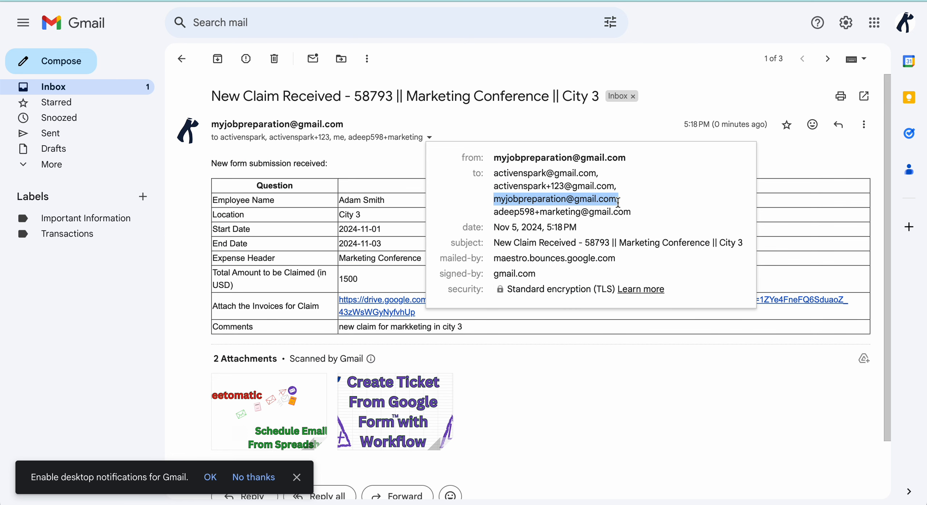
left_click(497, 213)
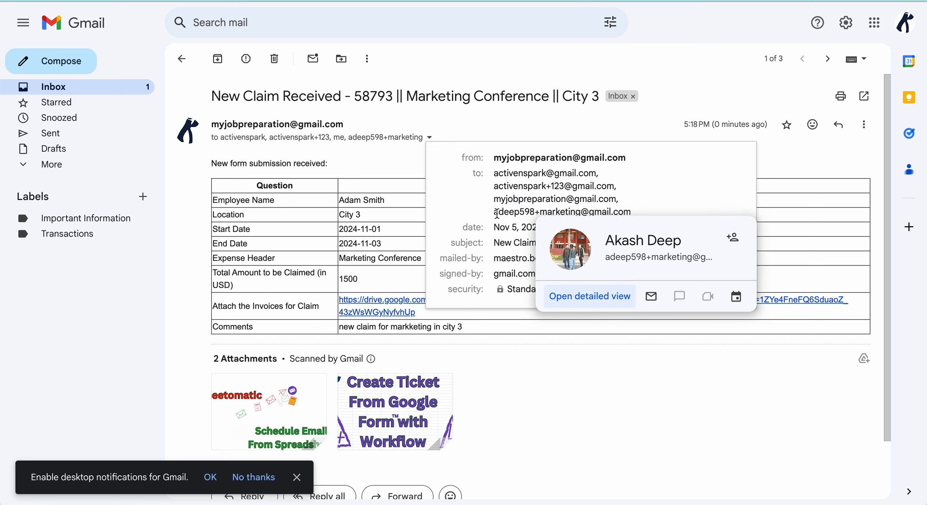
left_click_drag(495, 212, 633, 210)
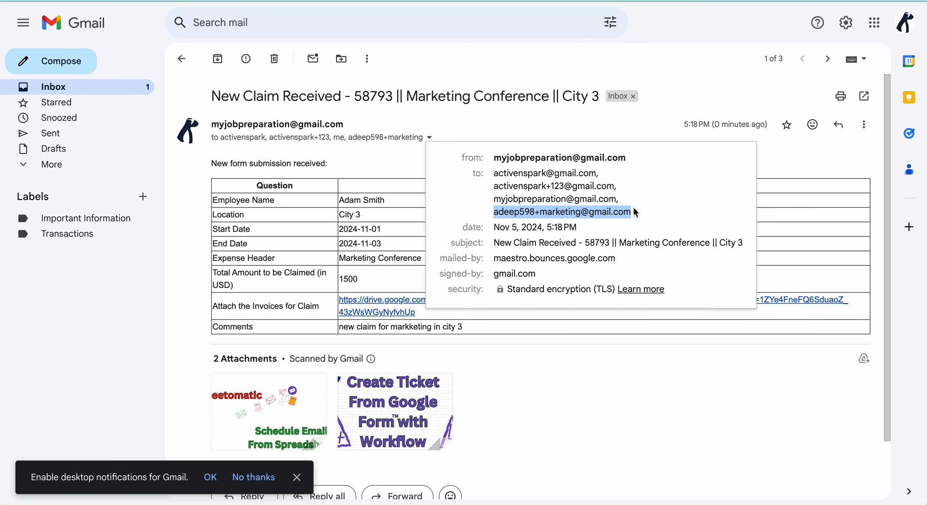
left_click(325, 215)
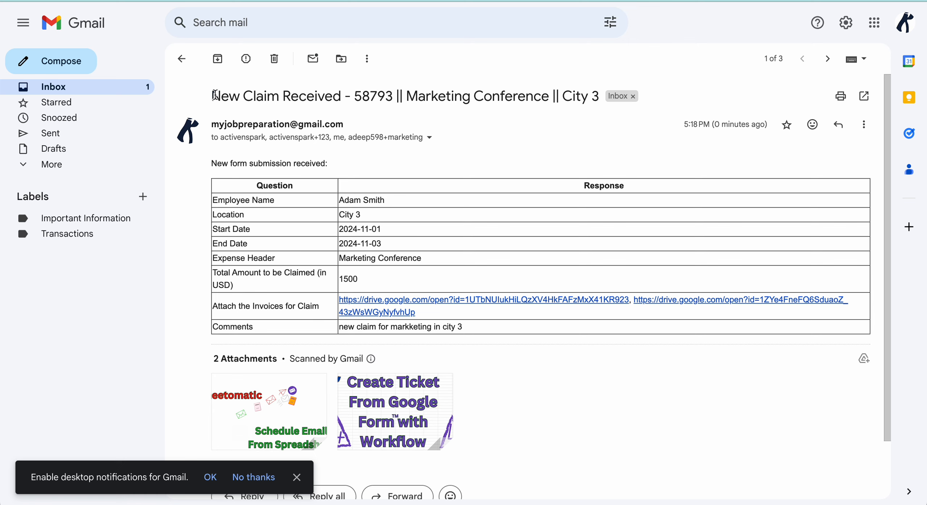
- Check the subject line, the submitted answers table and the attached invoices
left_click_drag(212, 96, 595, 96)
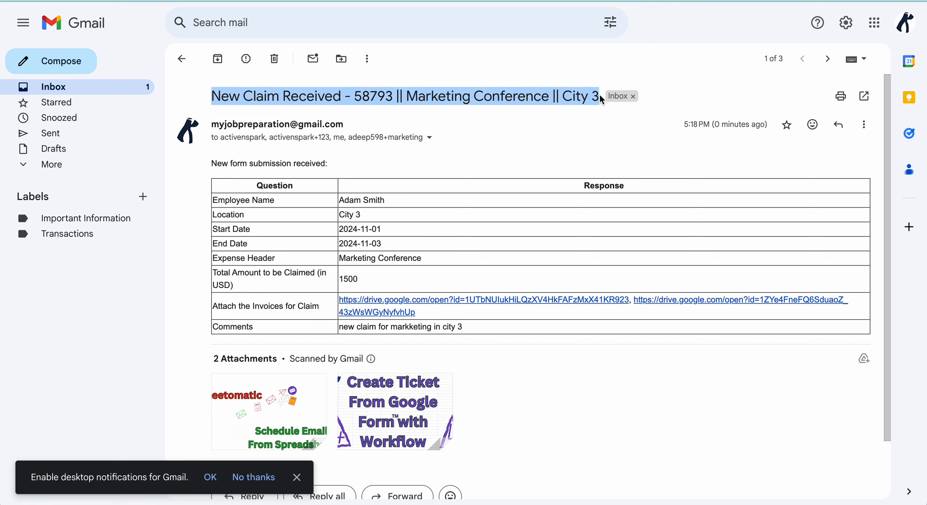
left_click(357, 222)
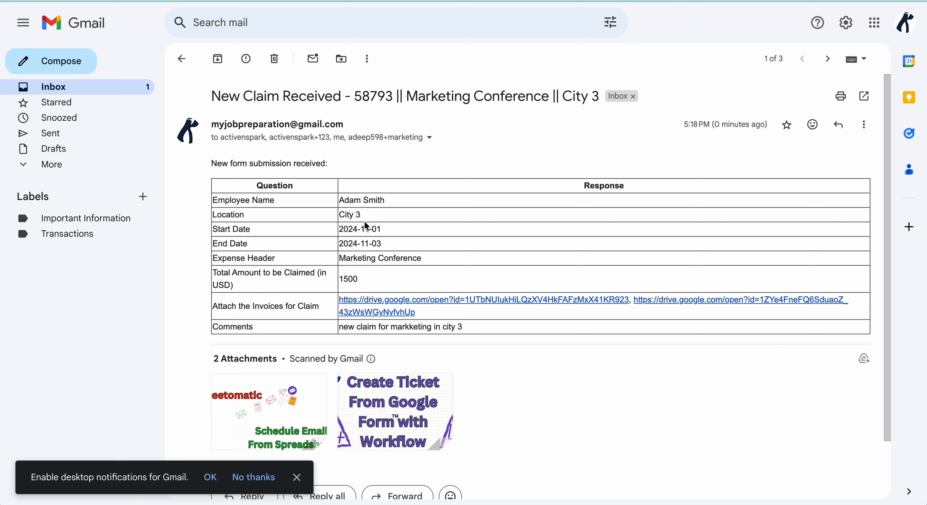
left_click_drag(244, 186, 477, 331)
left_click(416, 244)
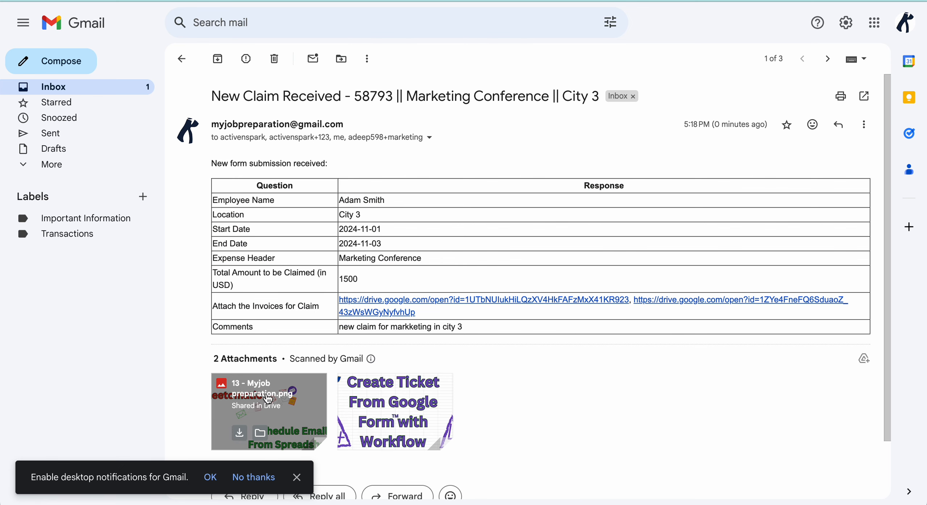
mouse_move(420, 404)
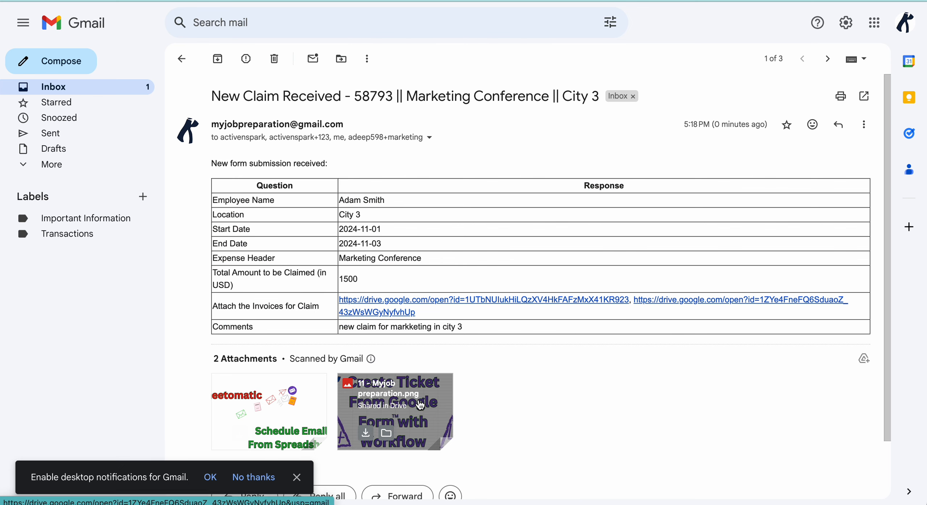